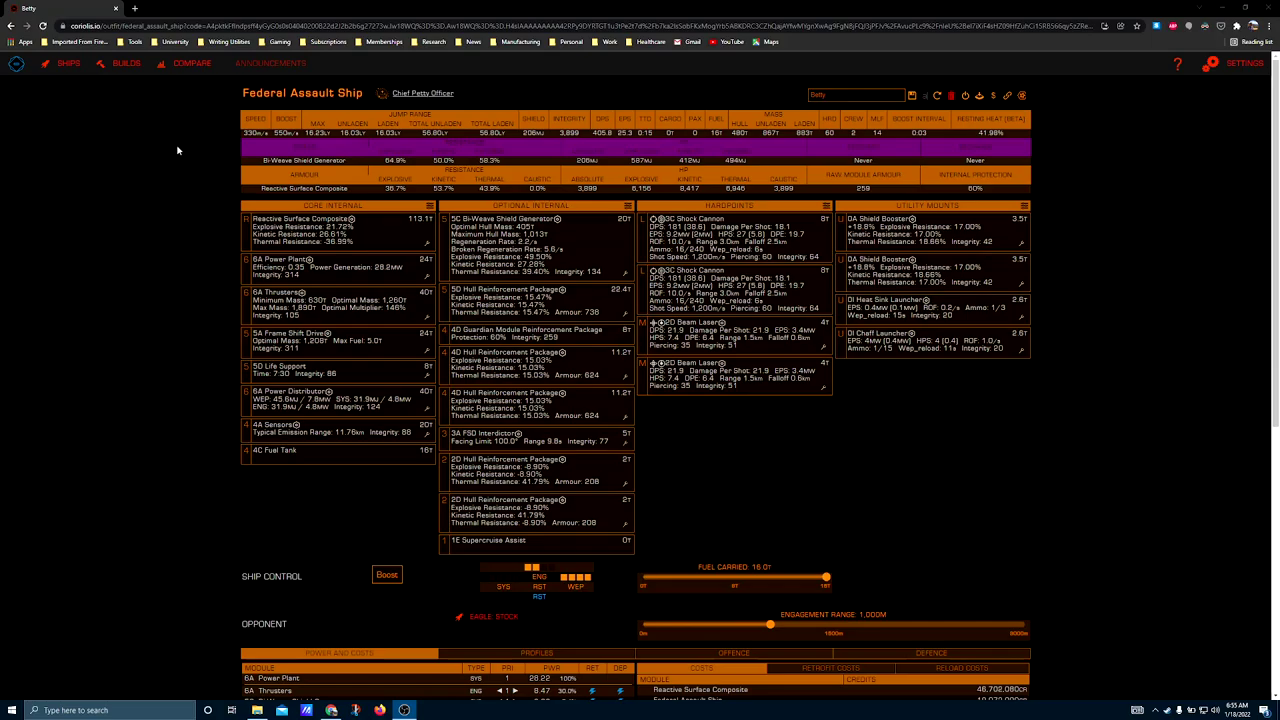
Review the power and cost tables of the Federal Assault Ship build
scroll(1232, 466, down, 3)
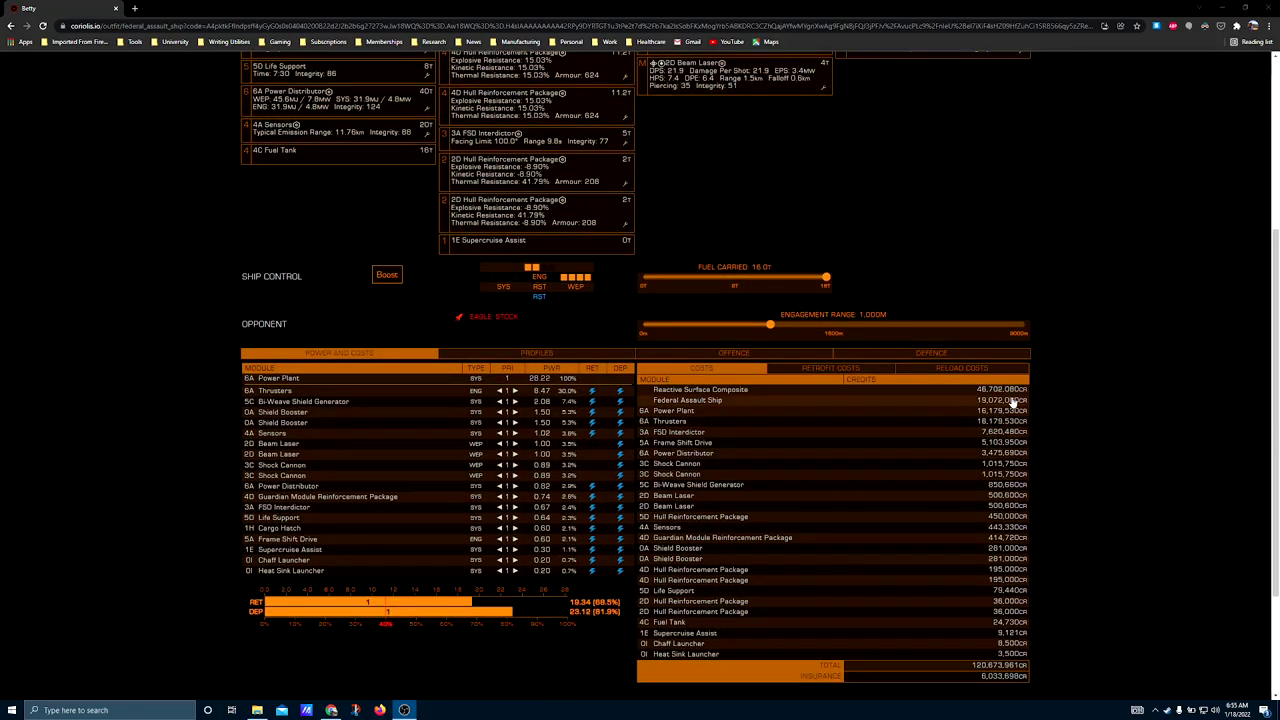
scroll(985, 414, up, 2)
scroll(985, 414, up, 1)
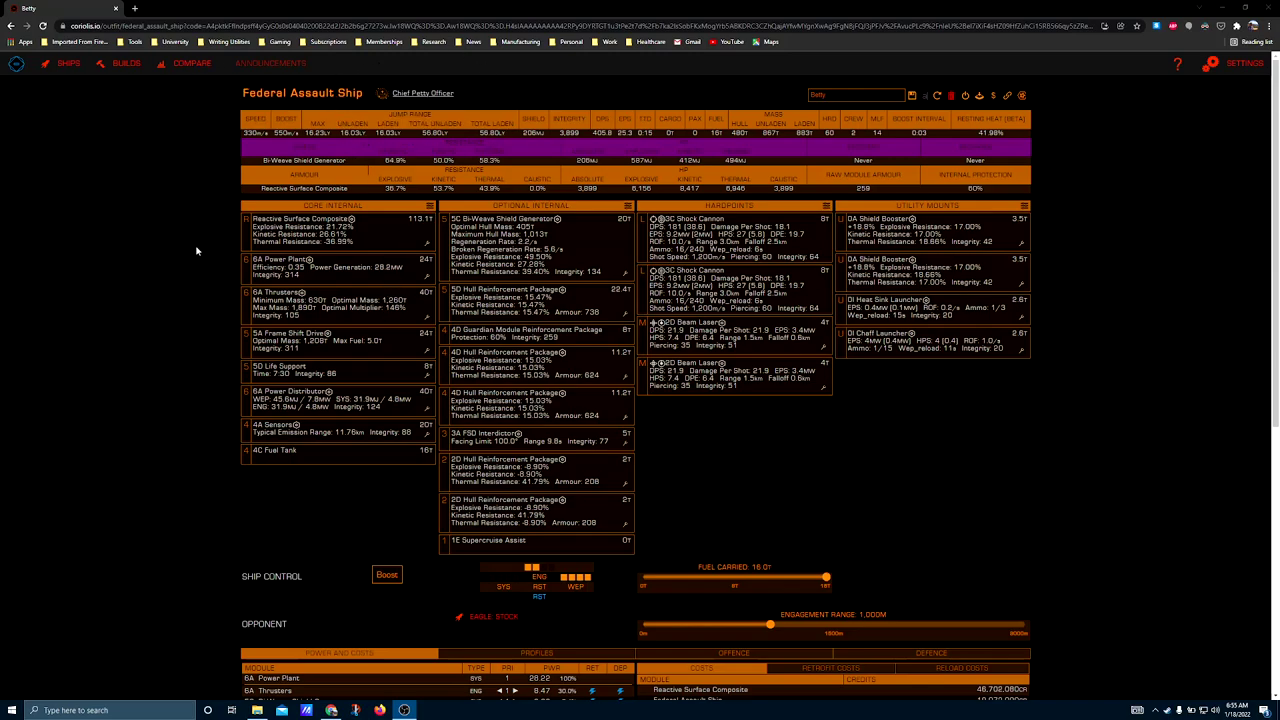
click(180, 205)
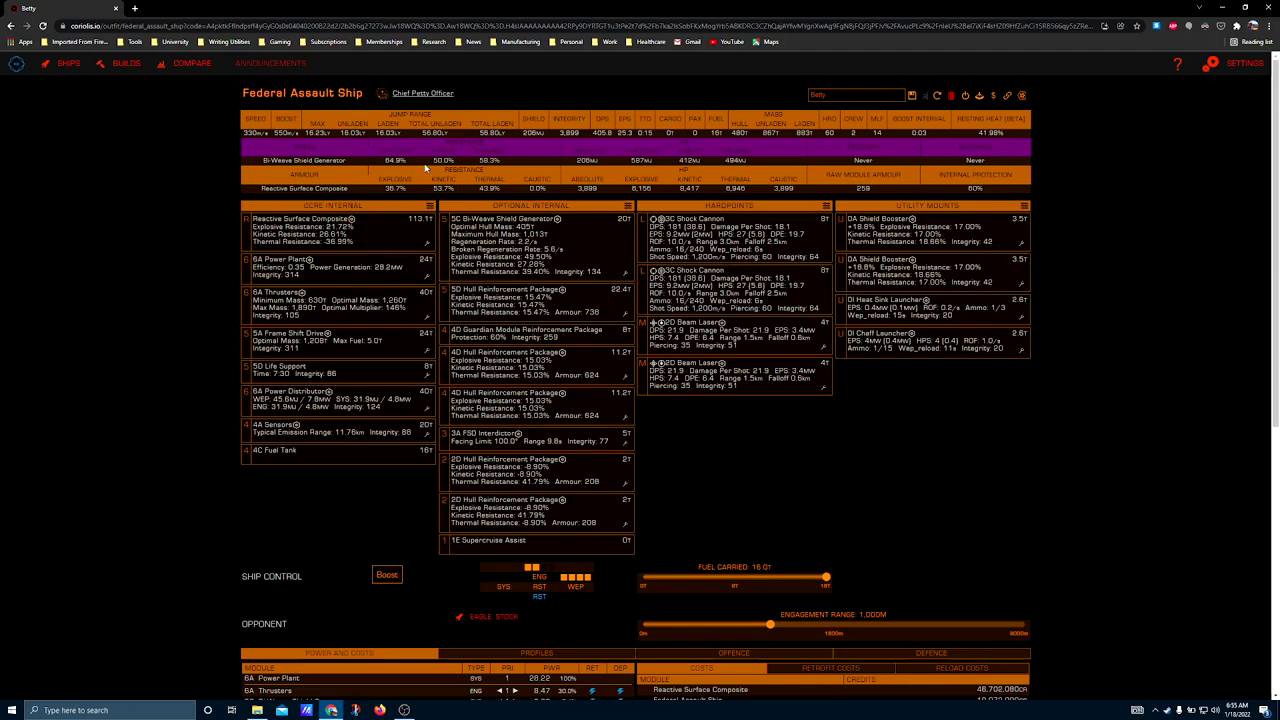
Examine the engineering modifications on the Reactive Surface Composite armour, the 6A Power Plant and the 6A Thrusters
mouse_move(262, 138)
click(428, 247)
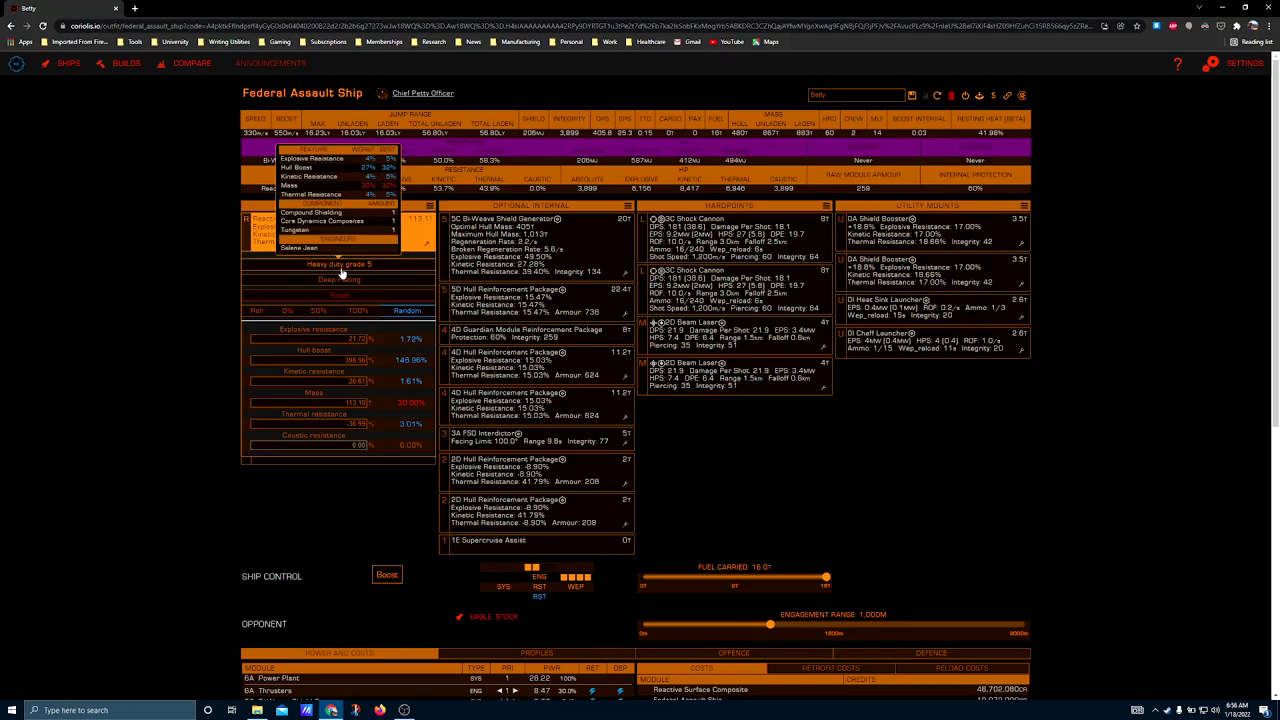
click(126, 289)
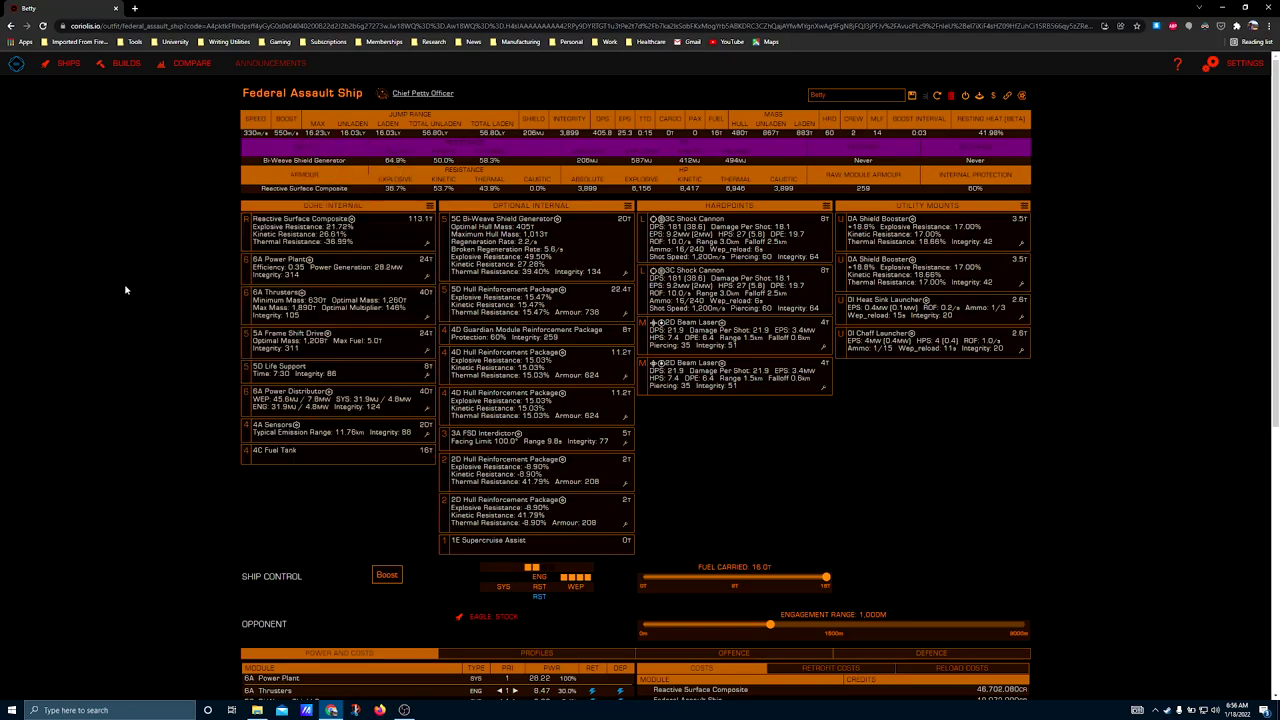
click(430, 276)
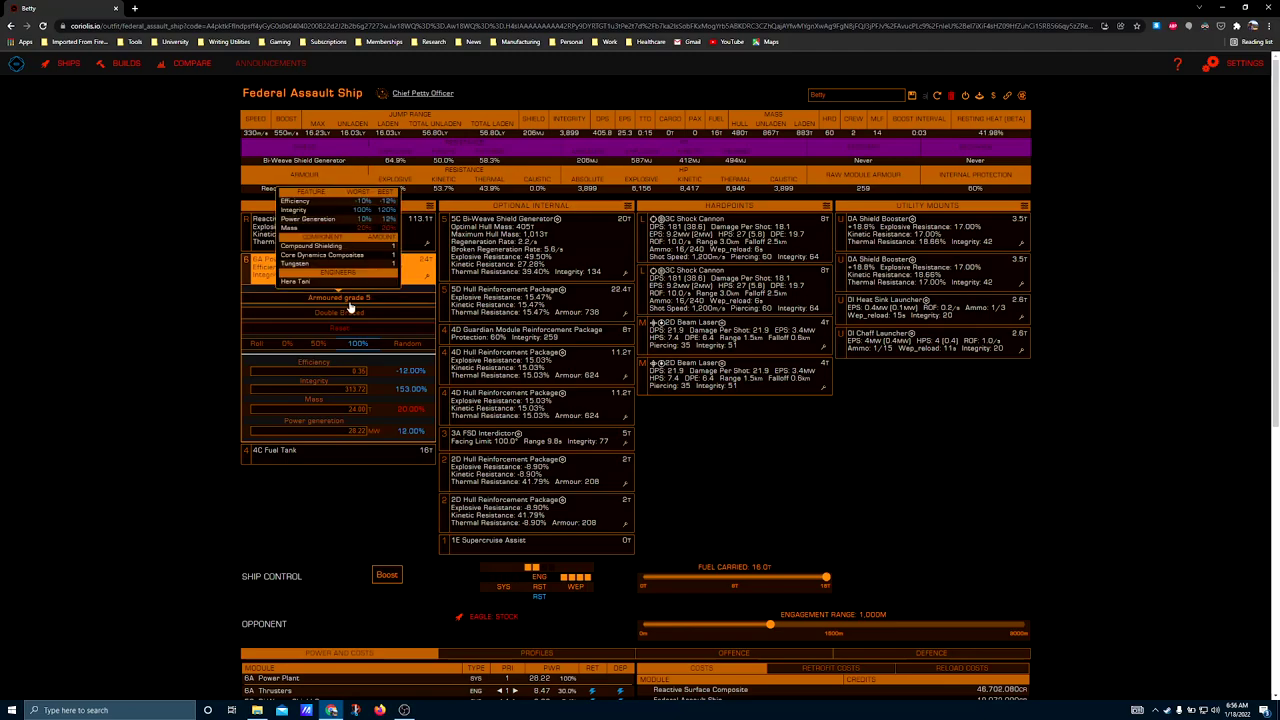
click(43, 309)
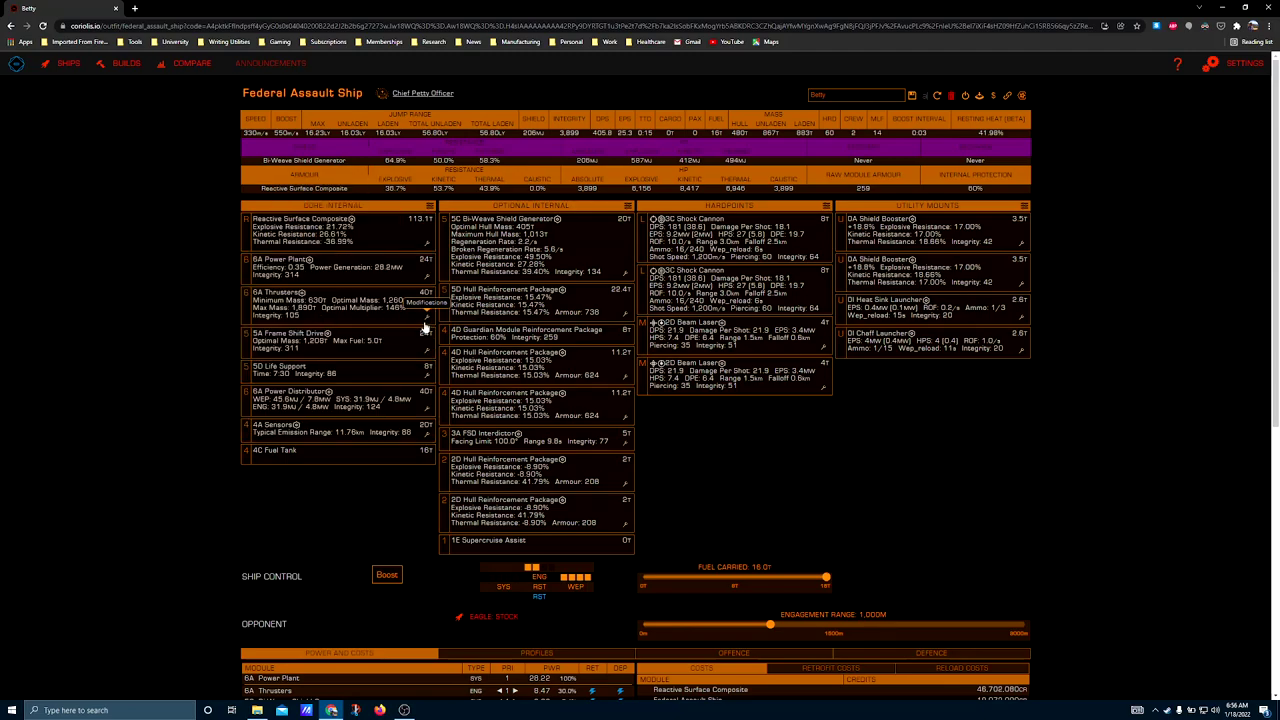
click(425, 322)
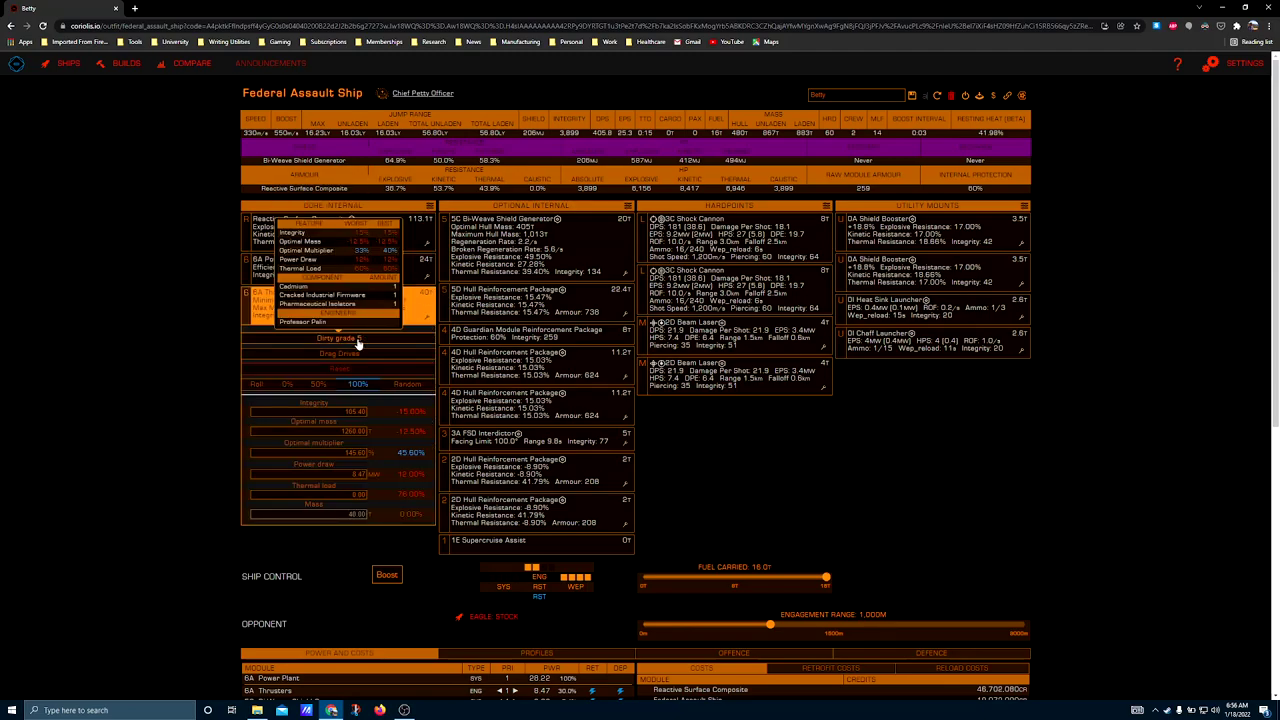
click(120, 346)
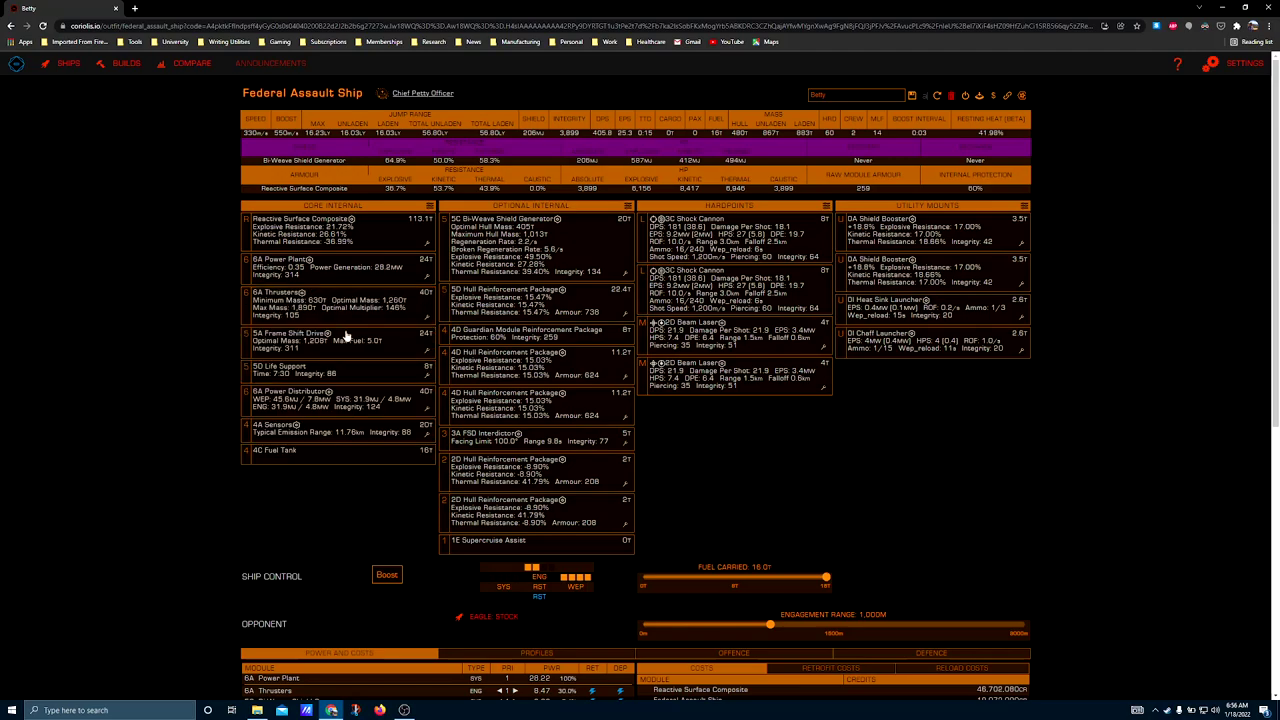
Examine the engineering modifications on the 5A Frame Shift Drive
click(414, 354)
click(289, 372)
click(425, 350)
click(335, 371)
click(320, 345)
click(139, 389)
Switch the life support module to 5A and apply the Reinforced grade 5 modification to it
click(288, 376)
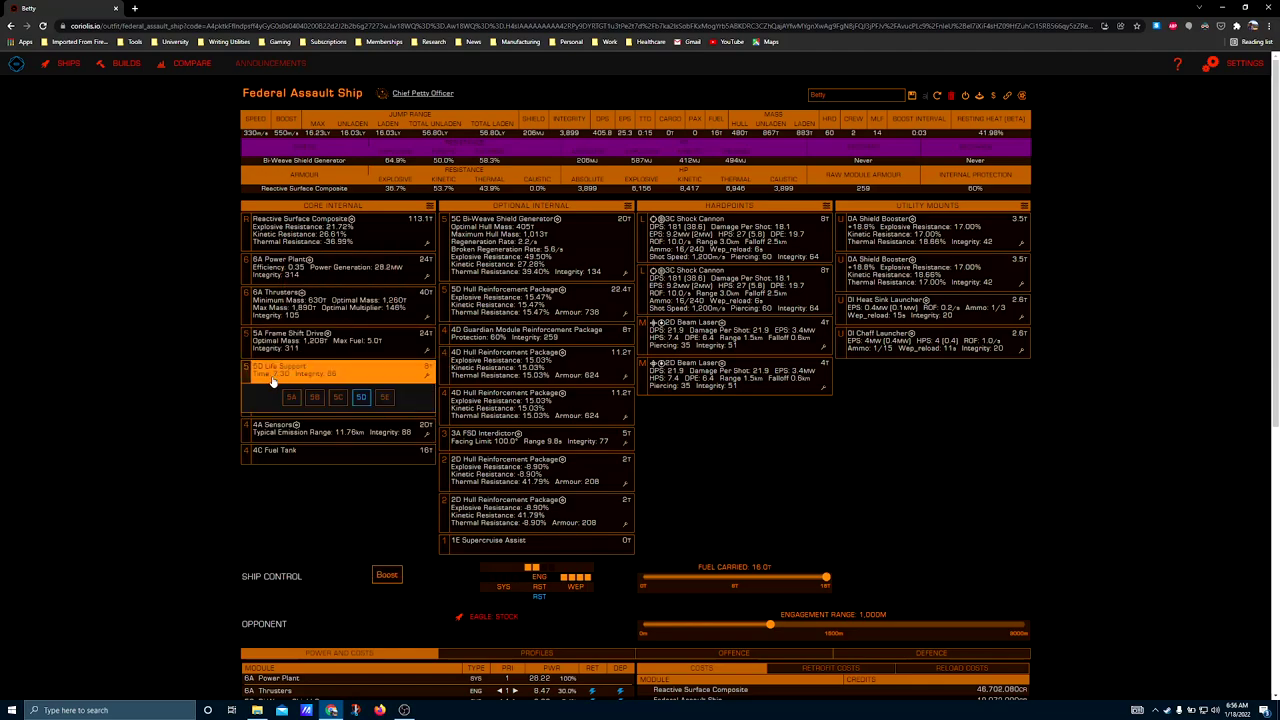
click(291, 412)
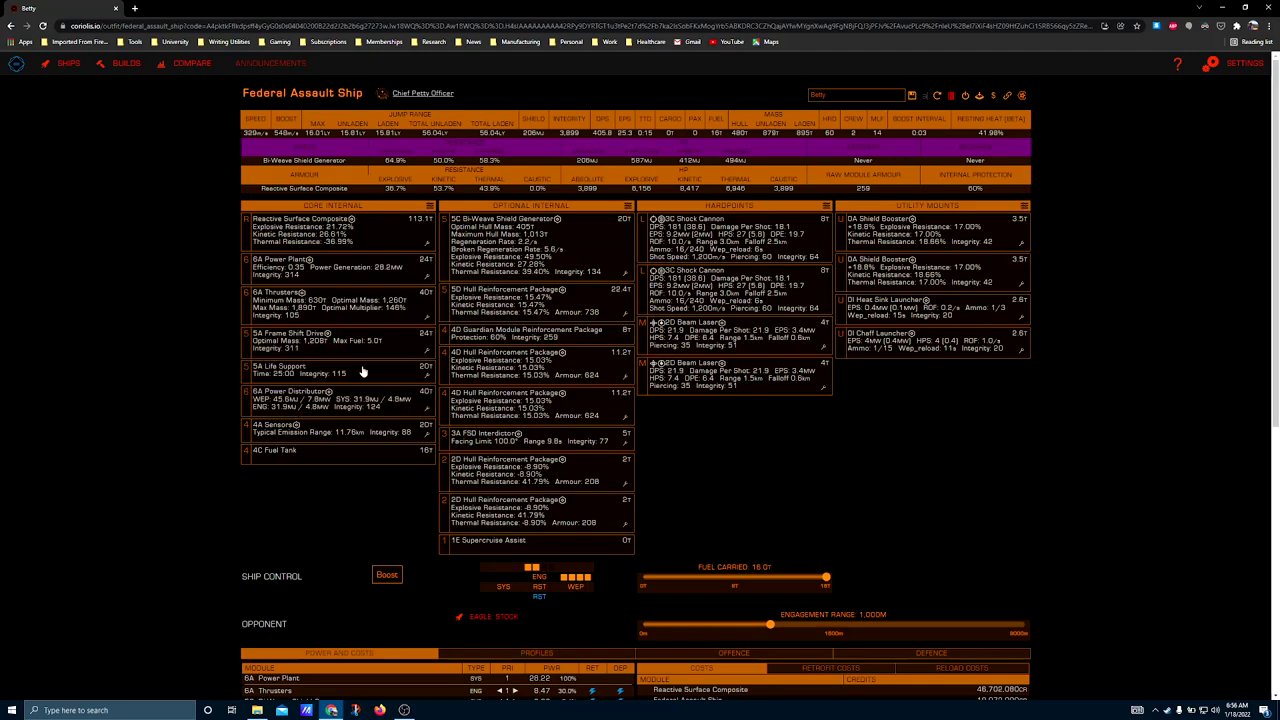
click(428, 372)
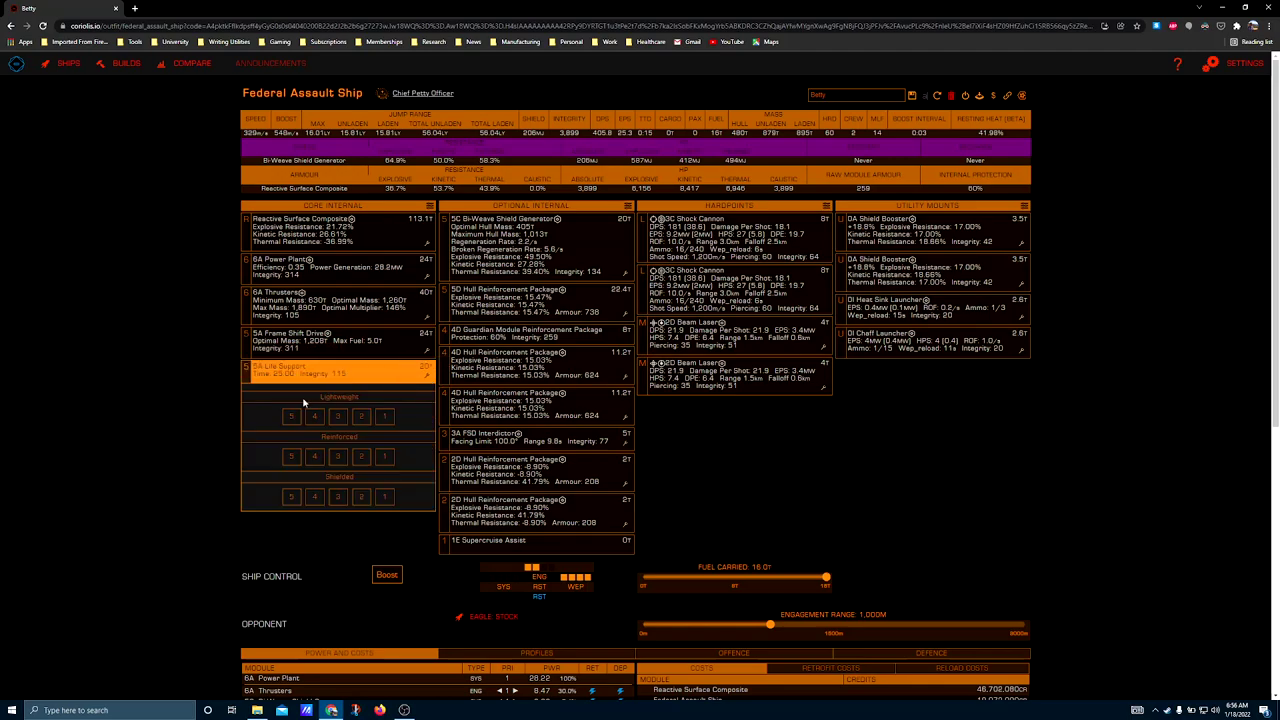
mouse_move(293, 460)
click(290, 461)
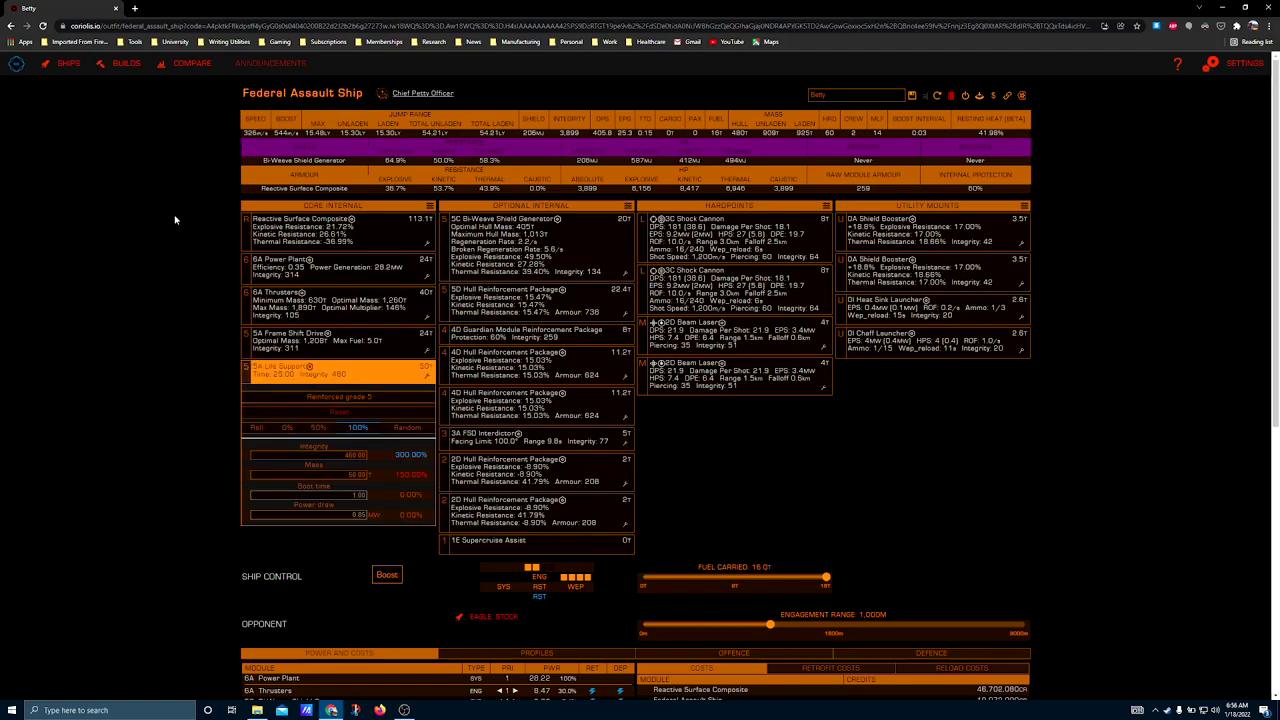
click(102, 366)
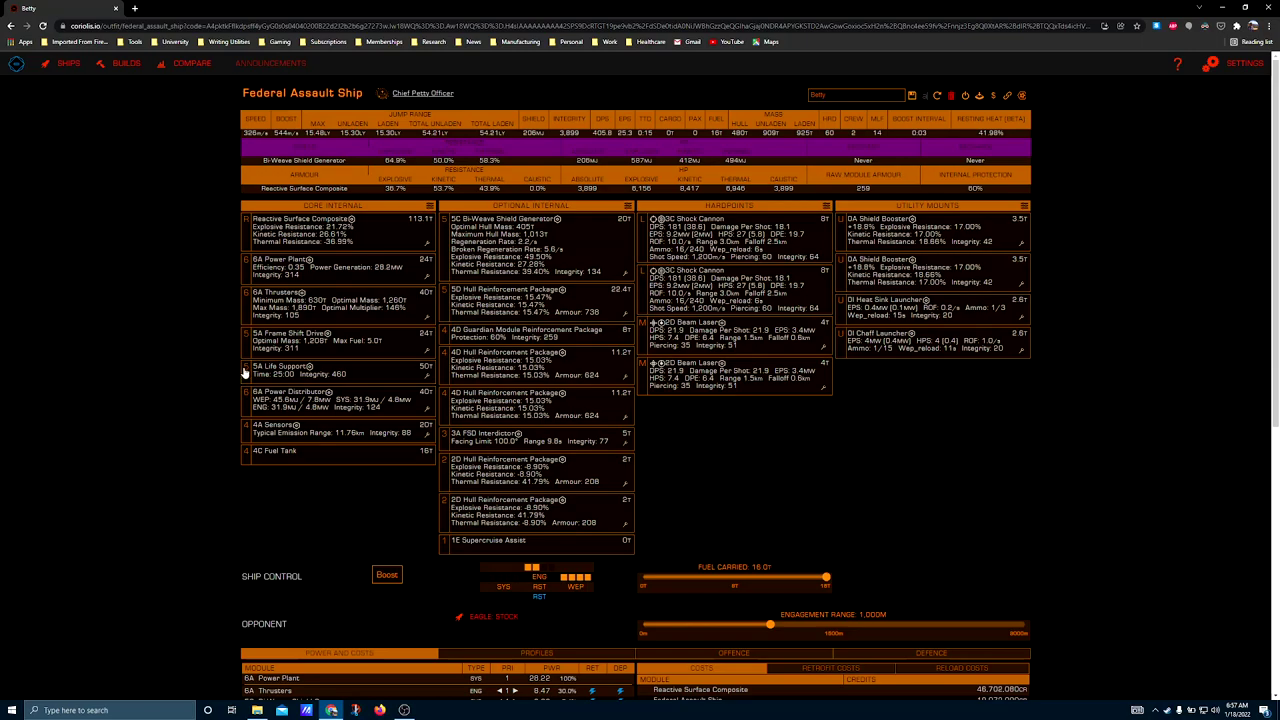
Examine the engineering modifications on the 6A Power Distributor and the 4A Sensors
click(426, 412)
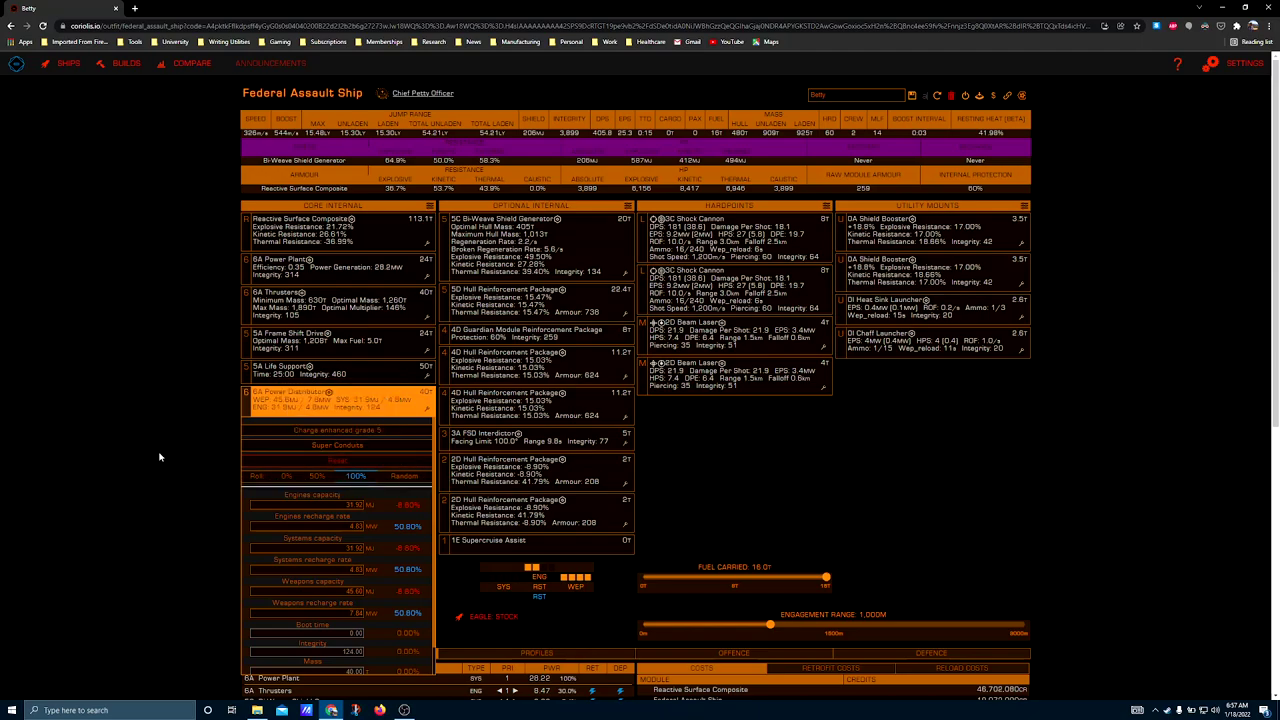
click(118, 410)
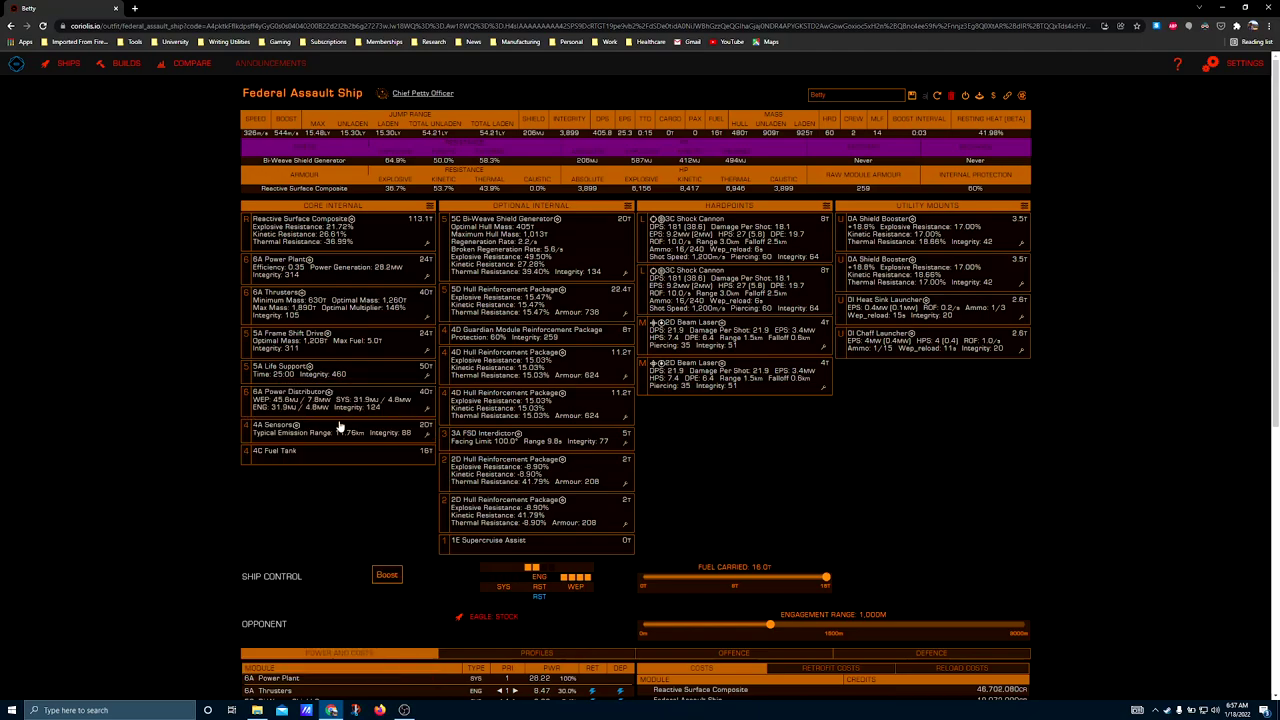
click(428, 433)
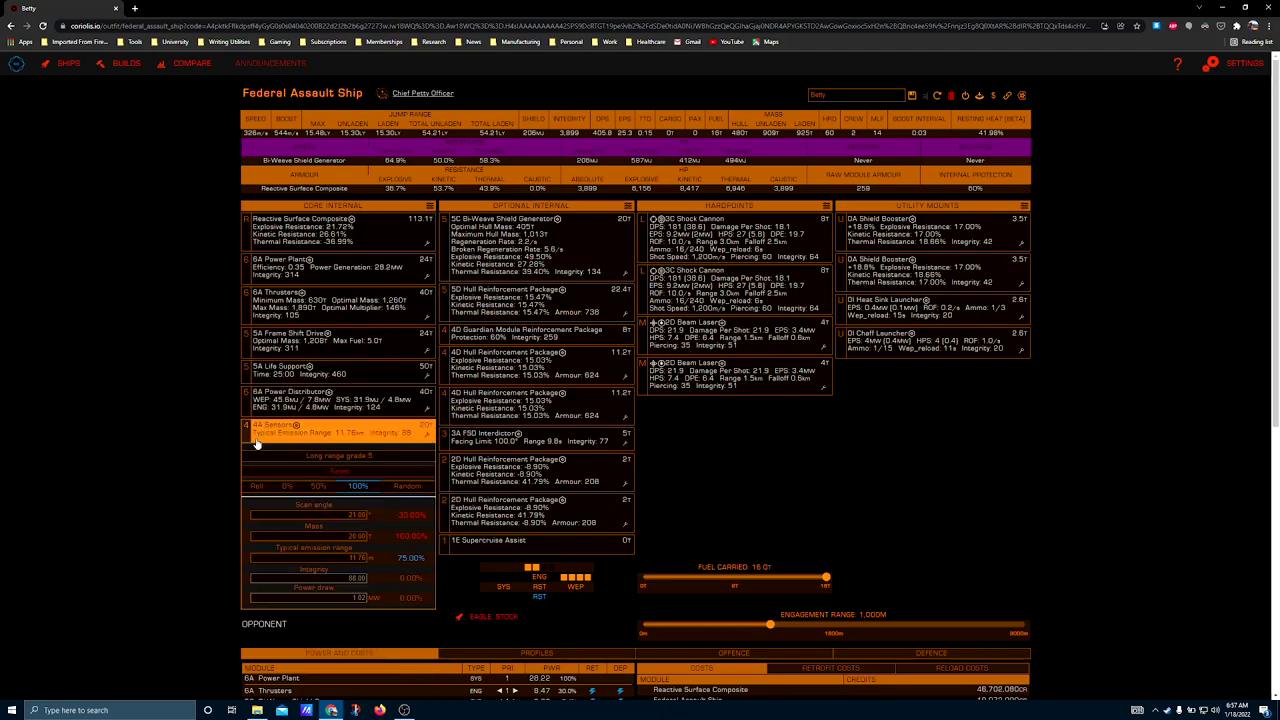
click(337, 456)
click(183, 452)
click(136, 448)
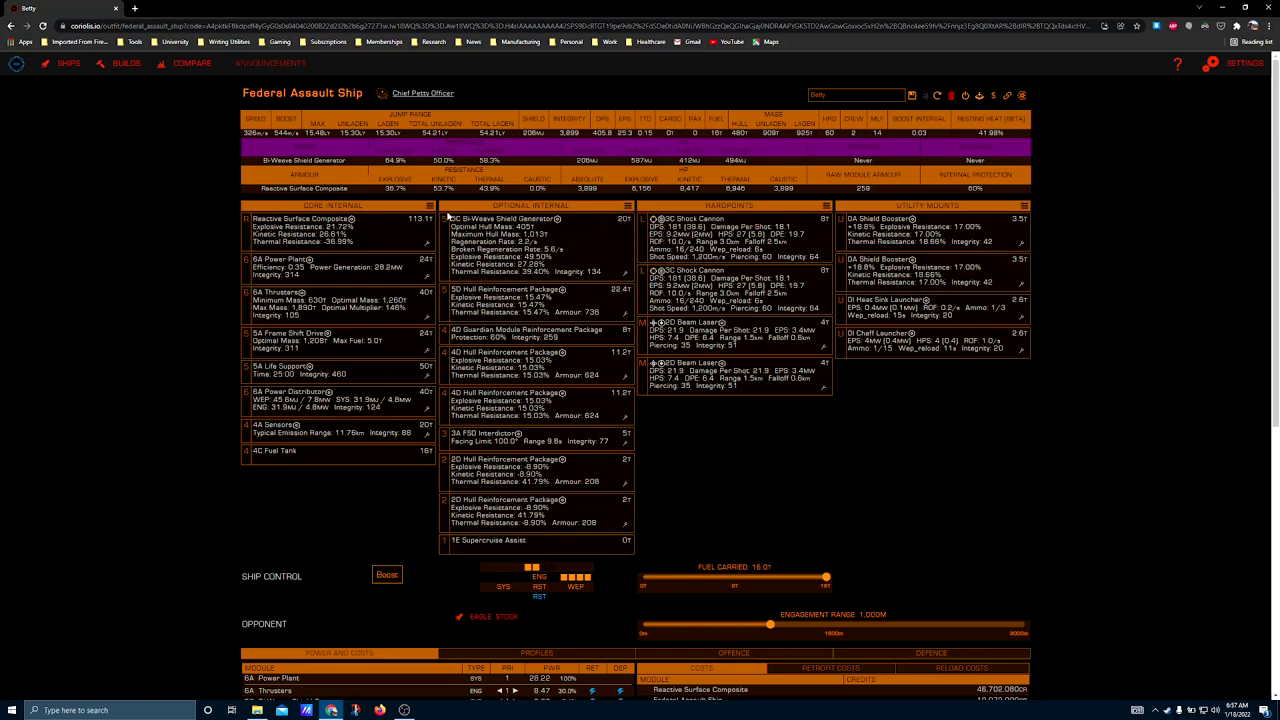
Examine the Bi-Weave Shield Generator's modifications and experimental effect choices, and the 5D Hull Reinforcement Package's modifications
click(626, 273)
mouse_move(544, 310)
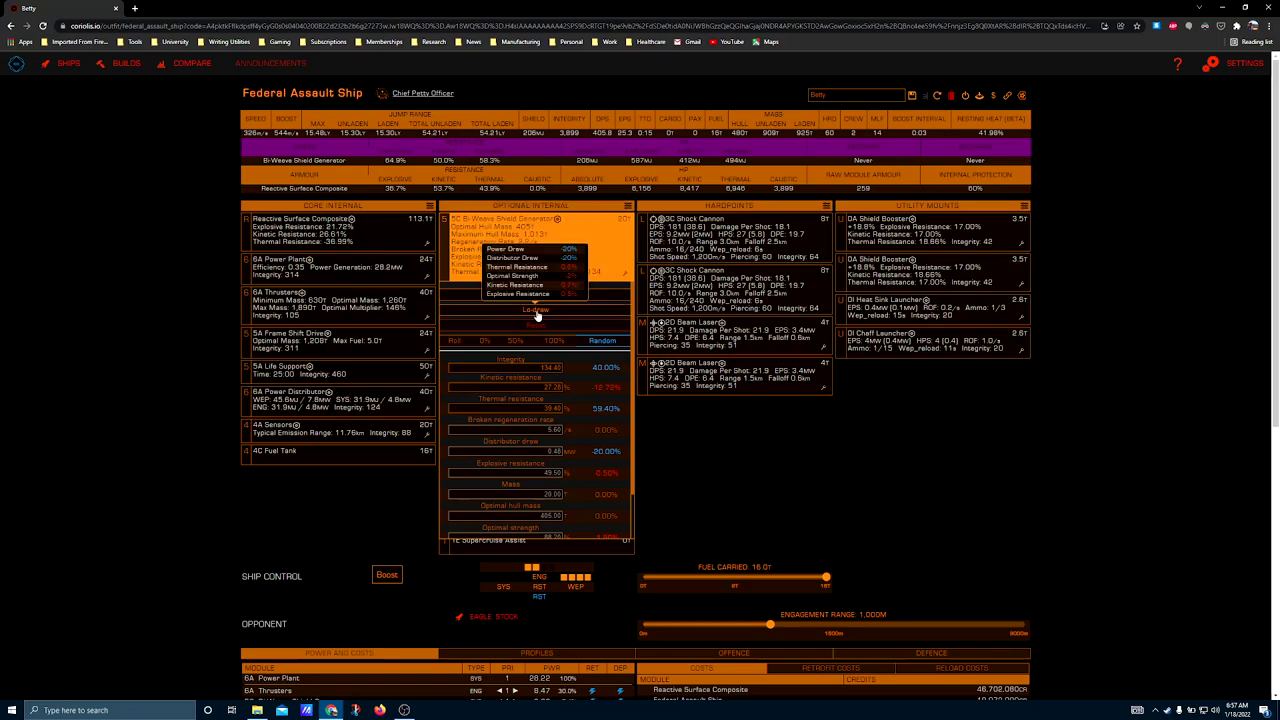
click(535, 313)
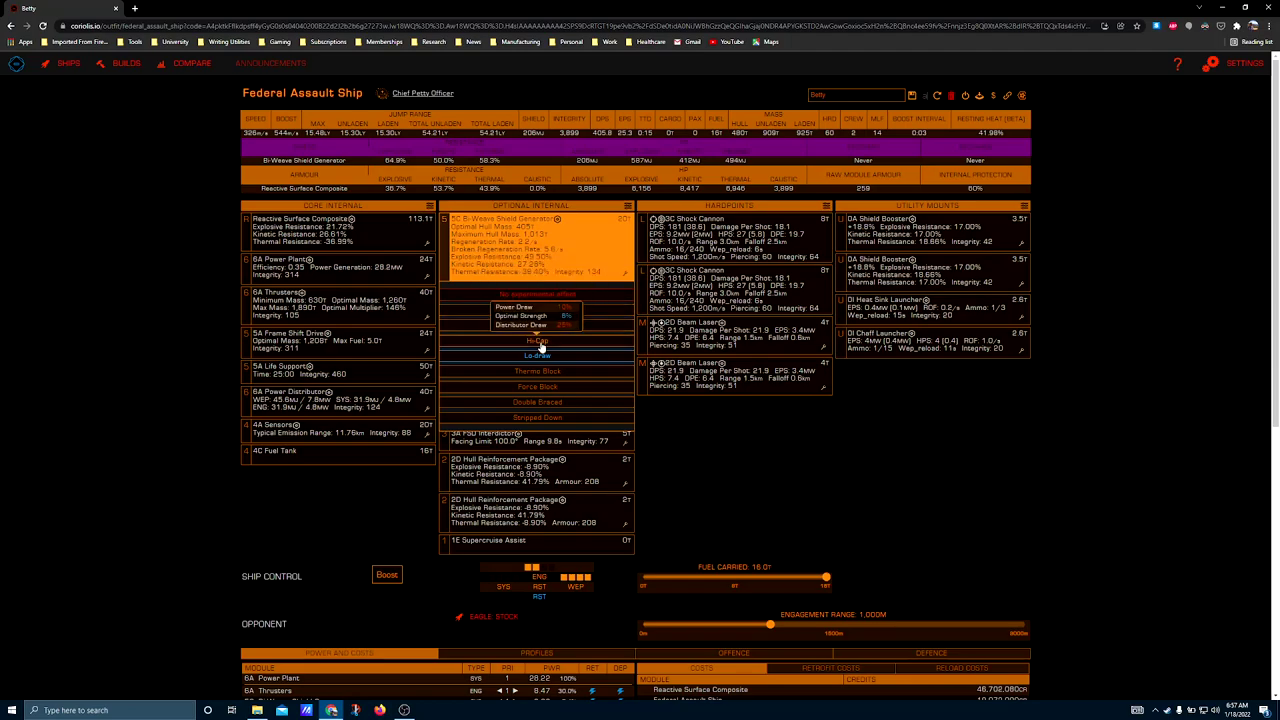
click(756, 453)
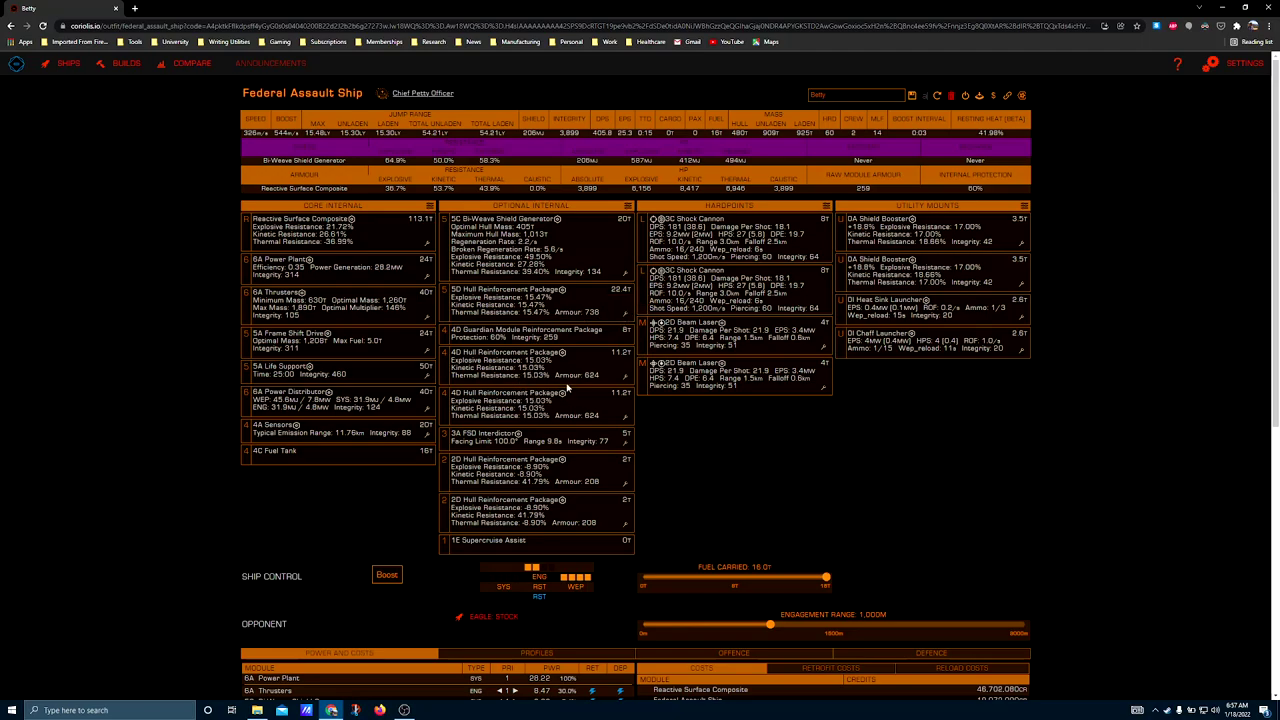
click(624, 313)
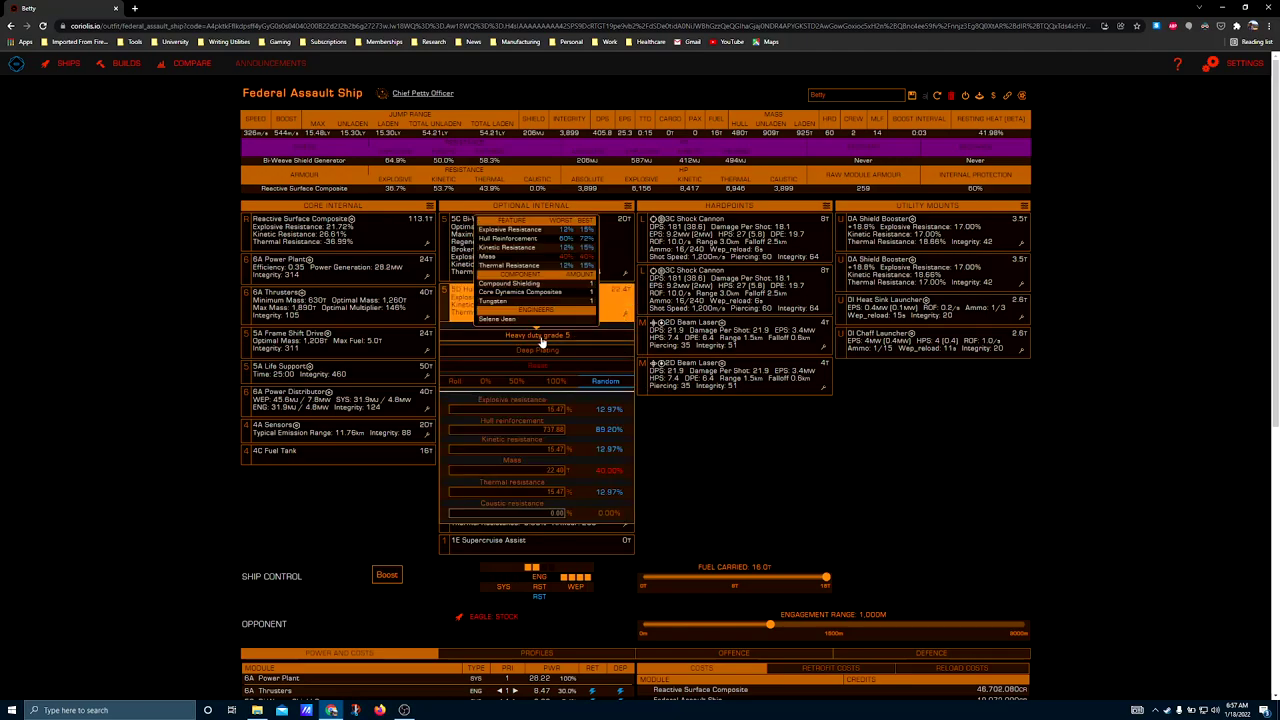
click(774, 451)
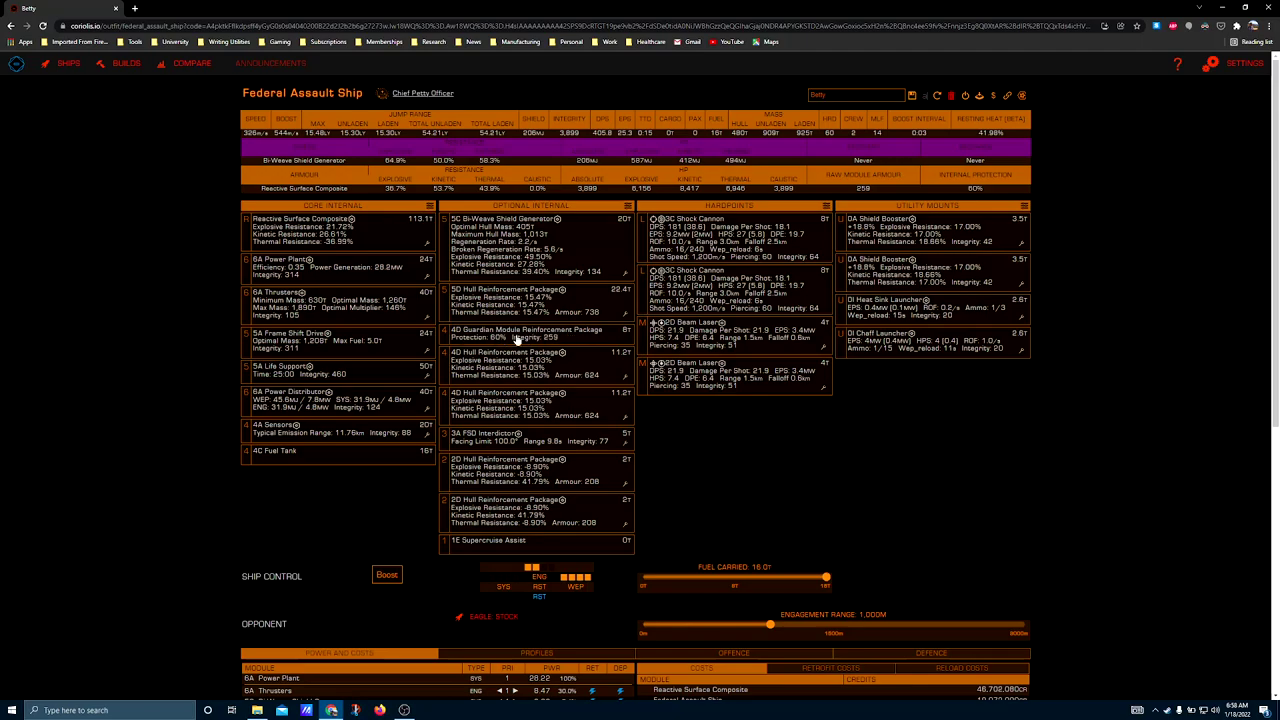
Check the module power and cost tables and the FSD Interdictor's engineering modifications
scroll(527, 337, down, 3)
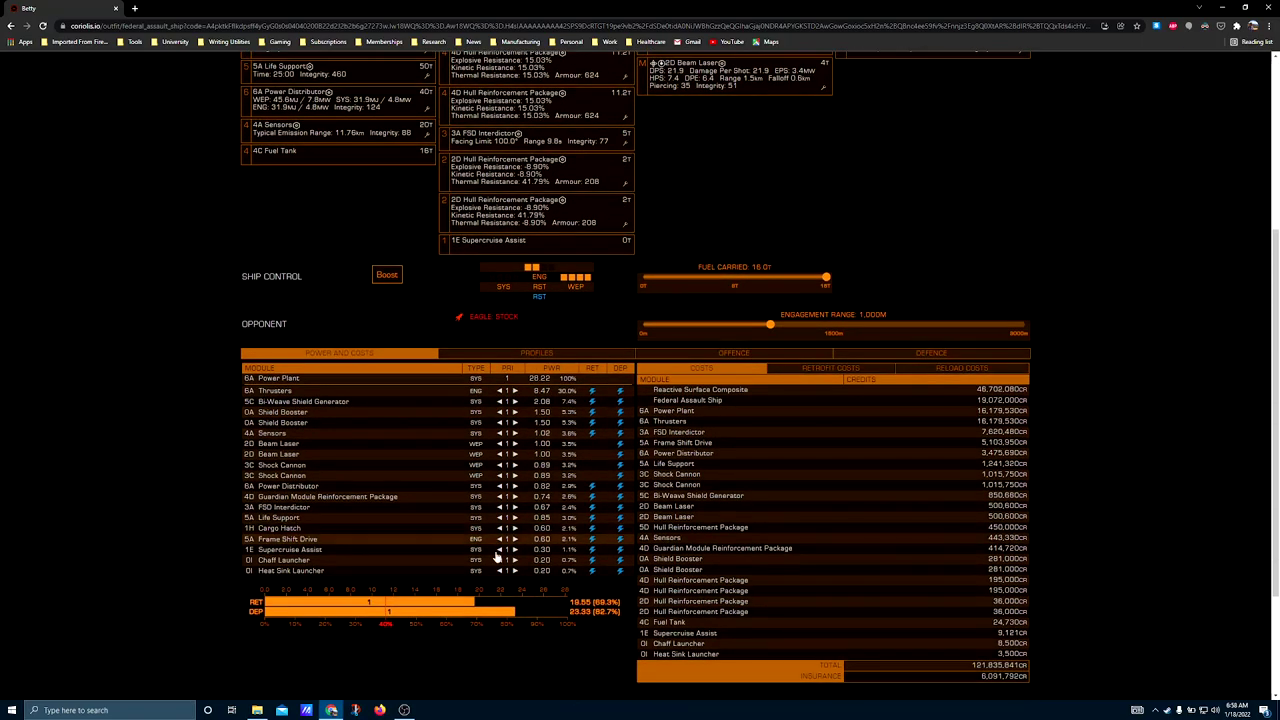
scroll(510, 620, up, 3)
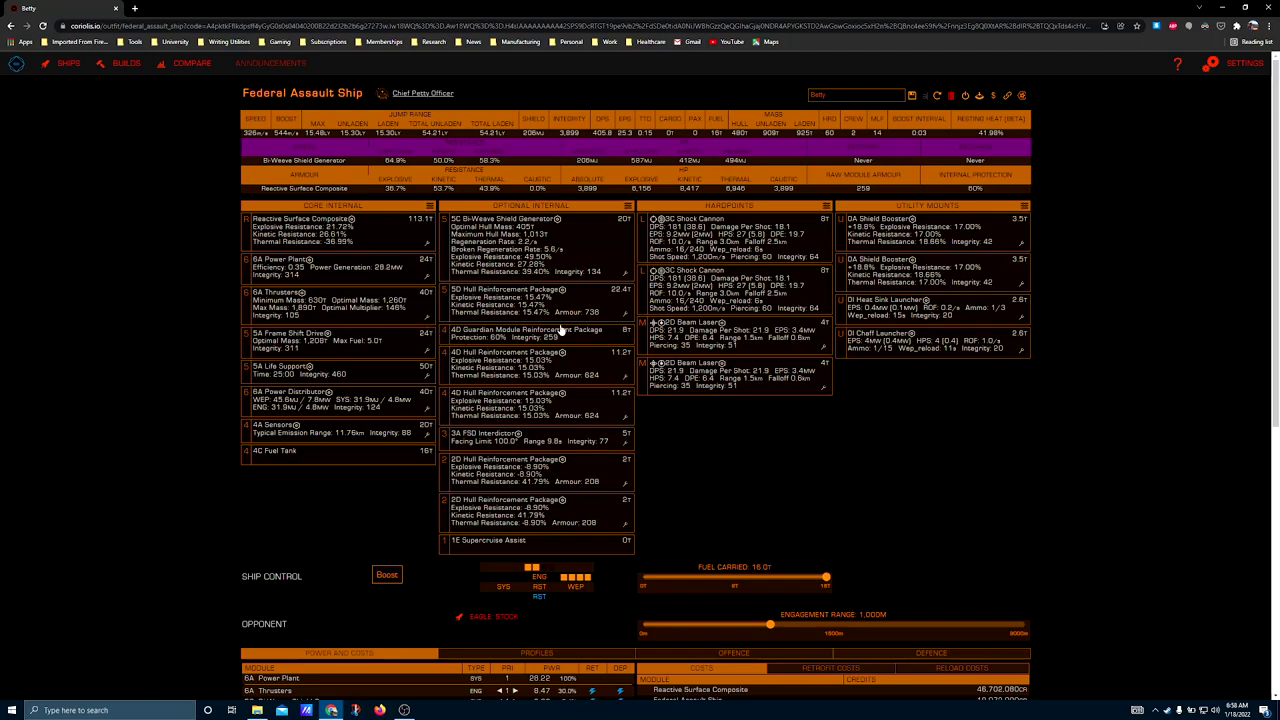
scroll(587, 416, down, 1)
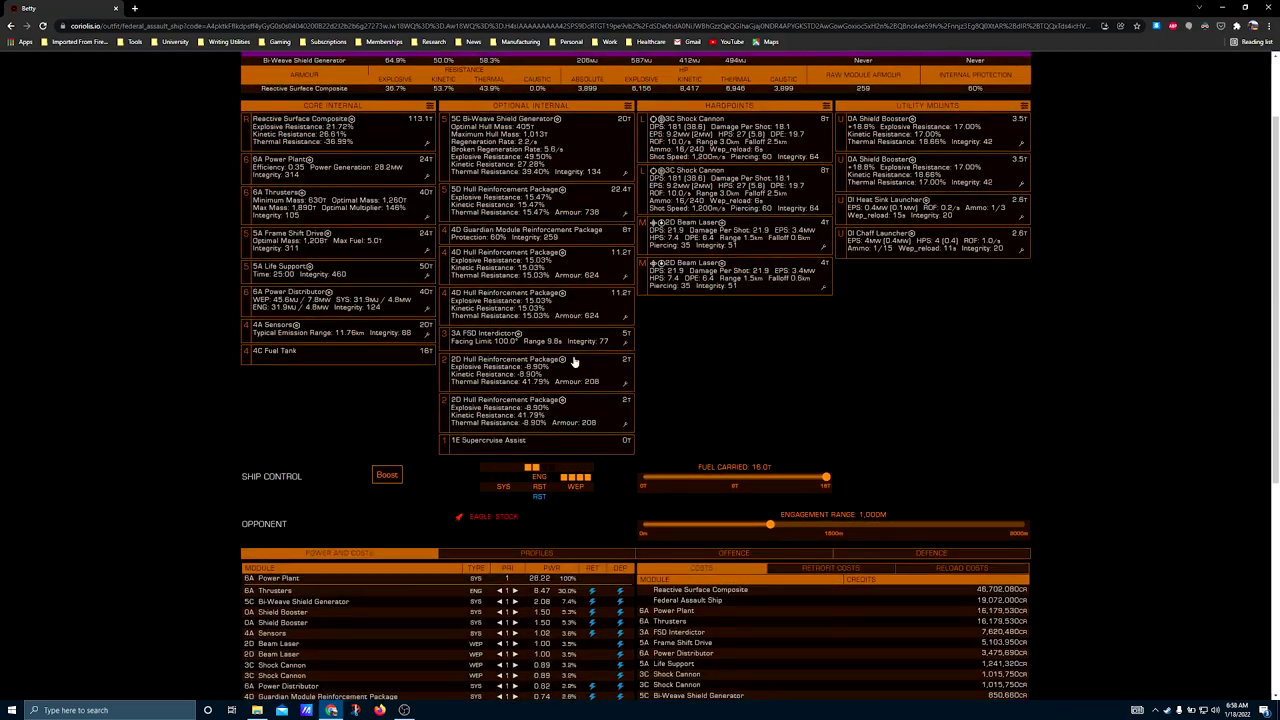
click(624, 341)
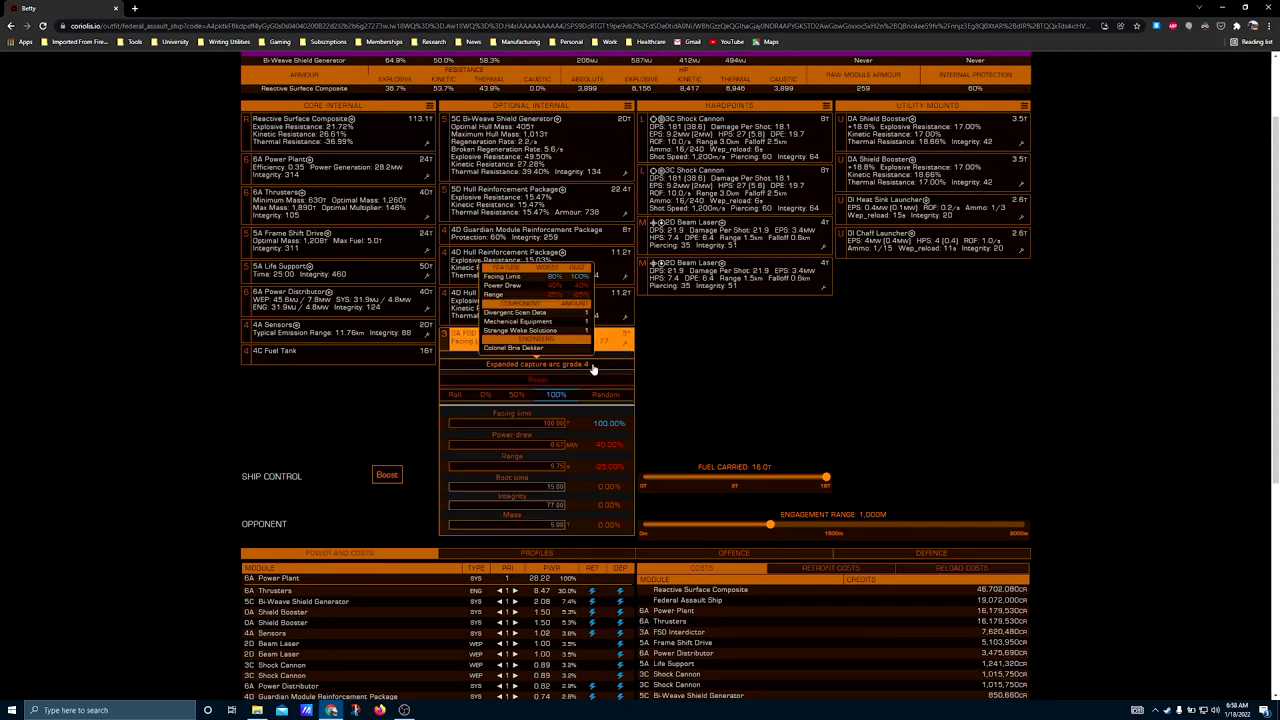
click(692, 358)
scroll(583, 416, up, 1)
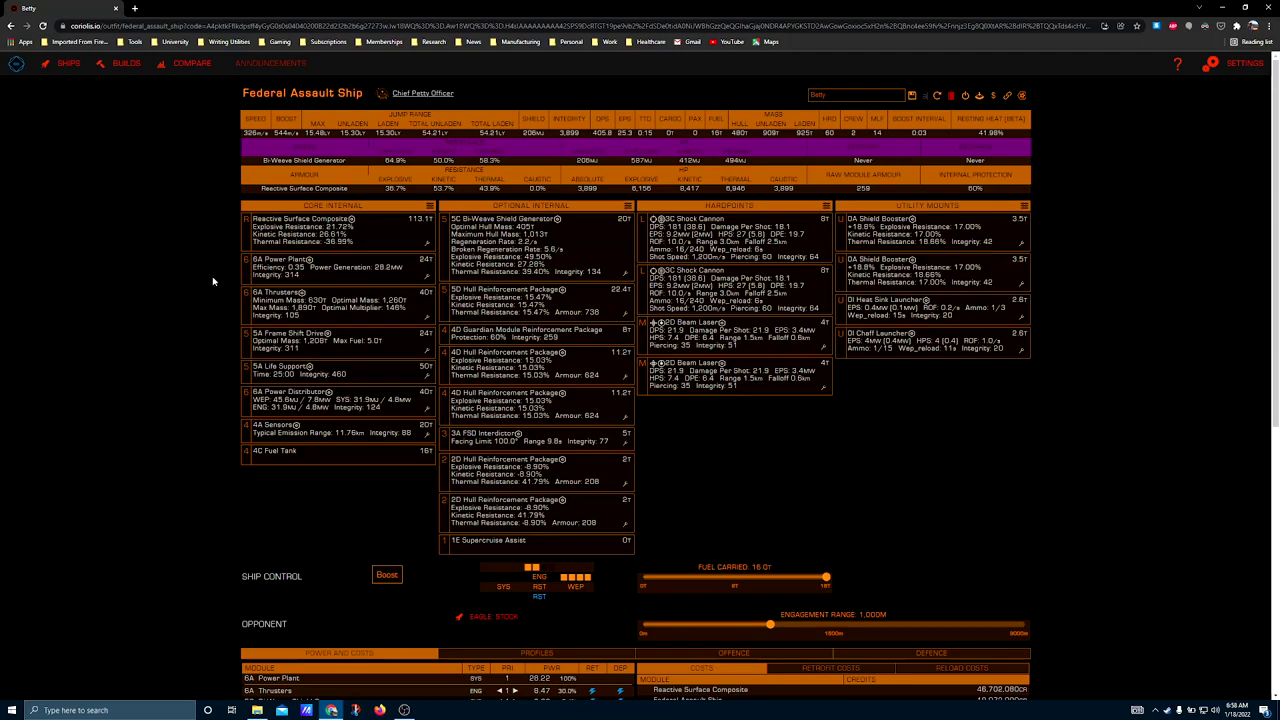
Examine the engineering modifications on the two 2D Hull Reinforcement Packages
scroll(608, 323, down, 2)
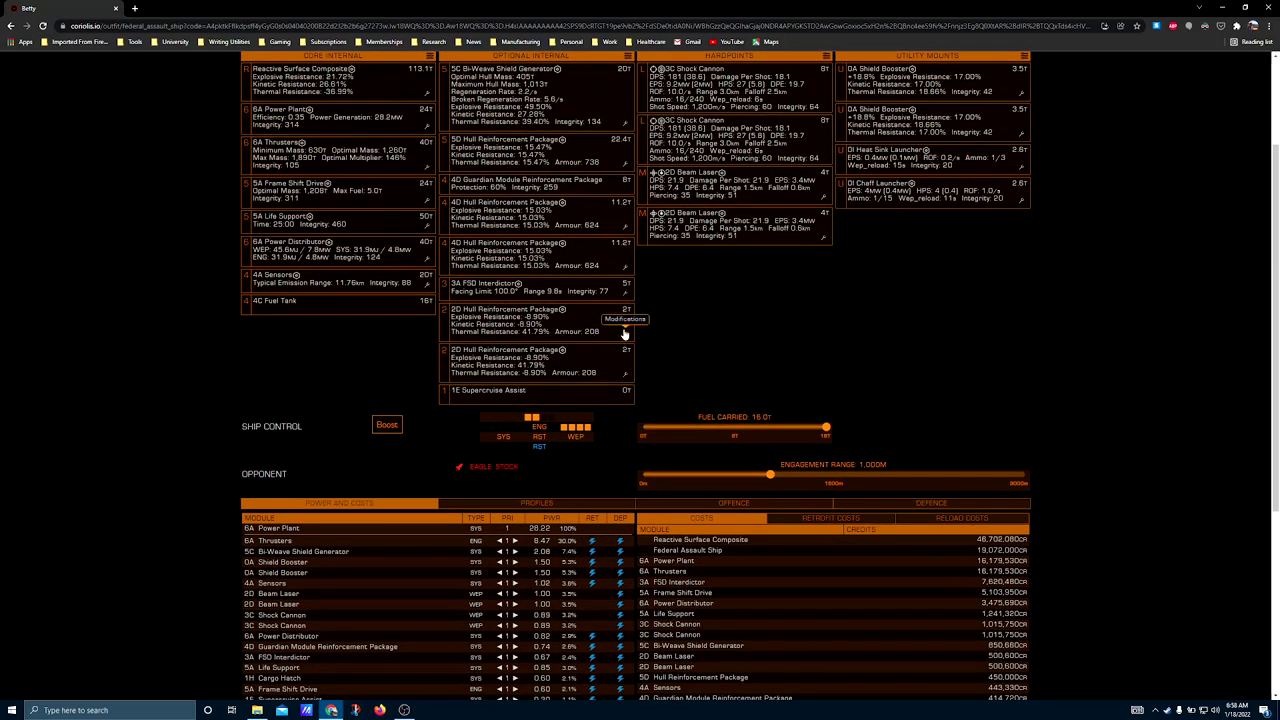
click(624, 334)
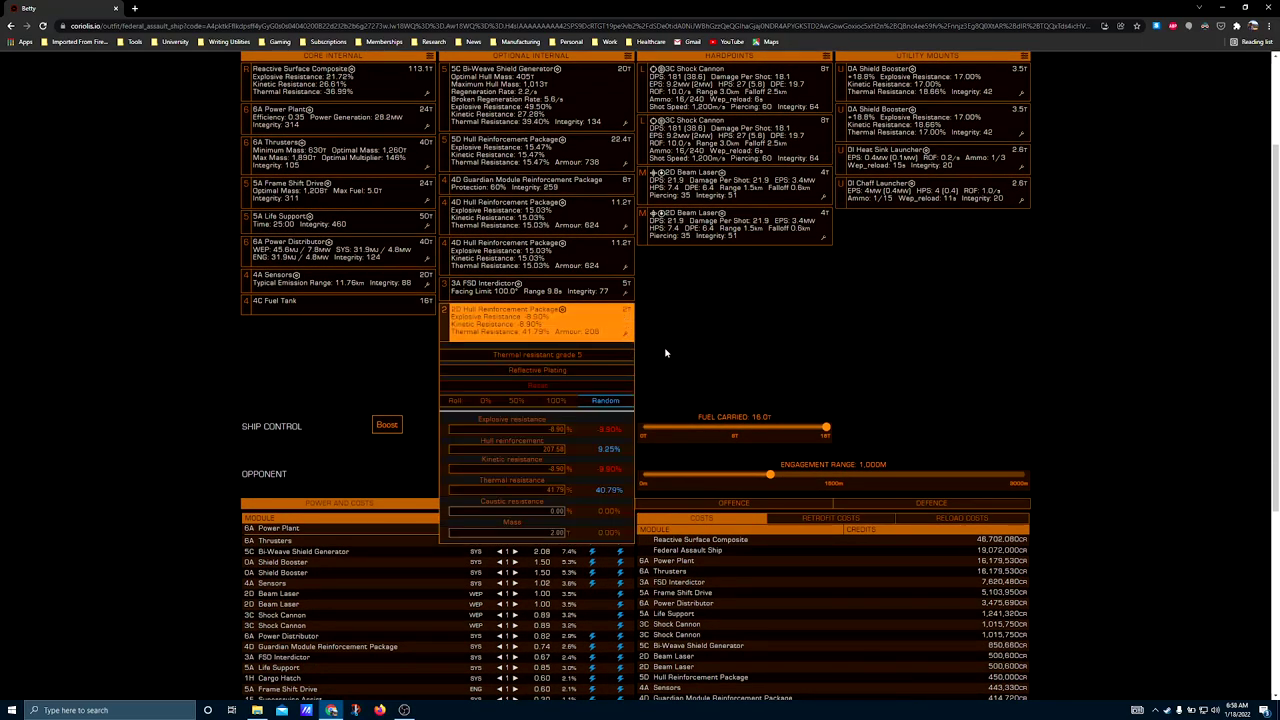
click(692, 378)
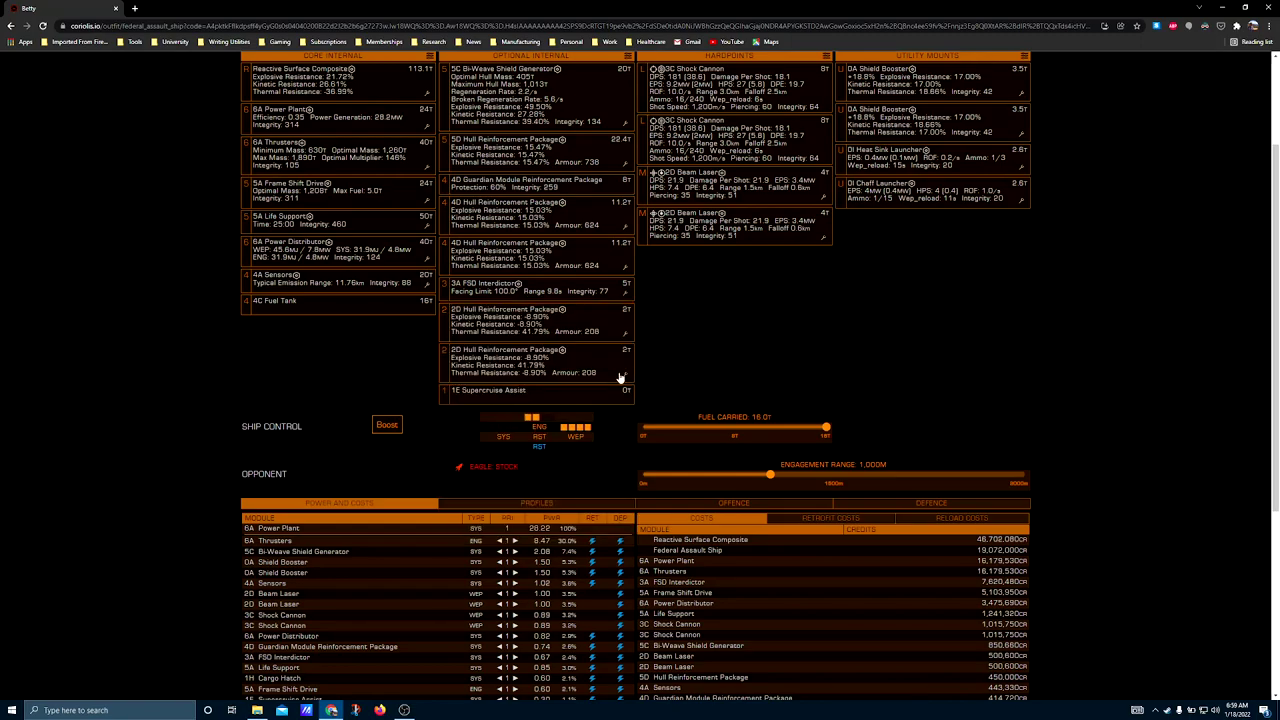
click(628, 372)
mouse_move(576, 396)
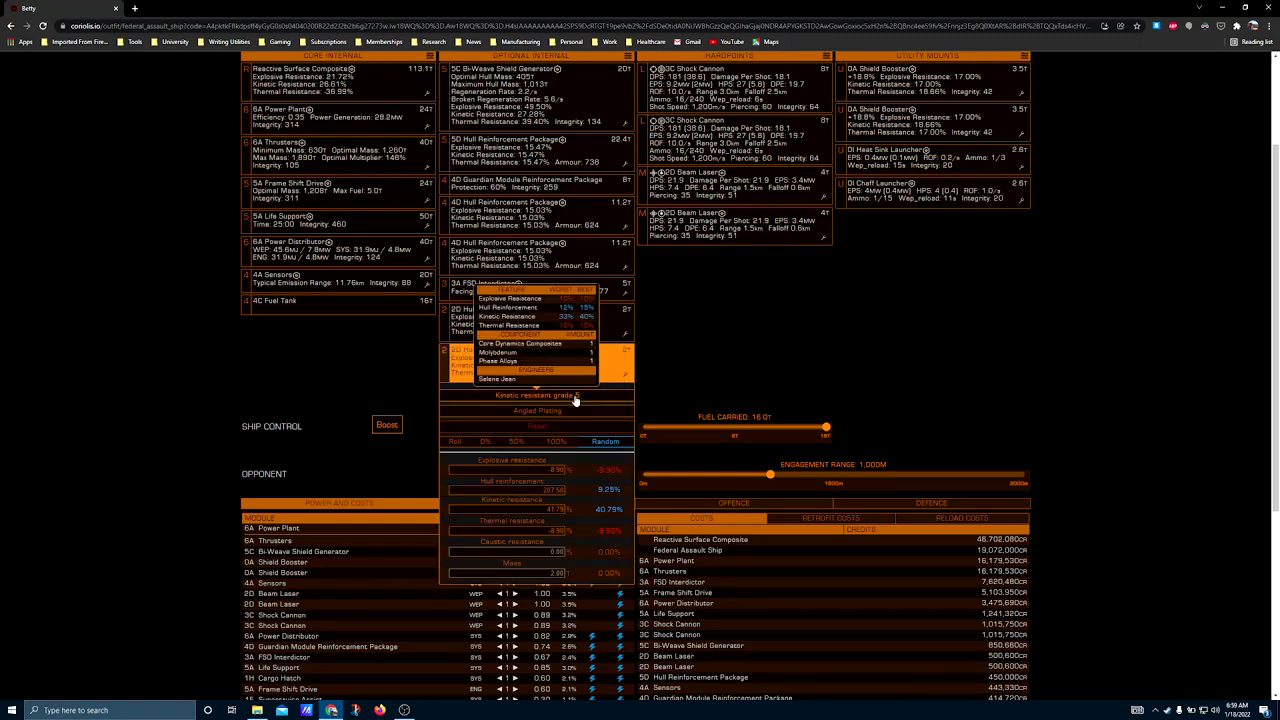
click(716, 354)
scroll(714, 354, up, 2)
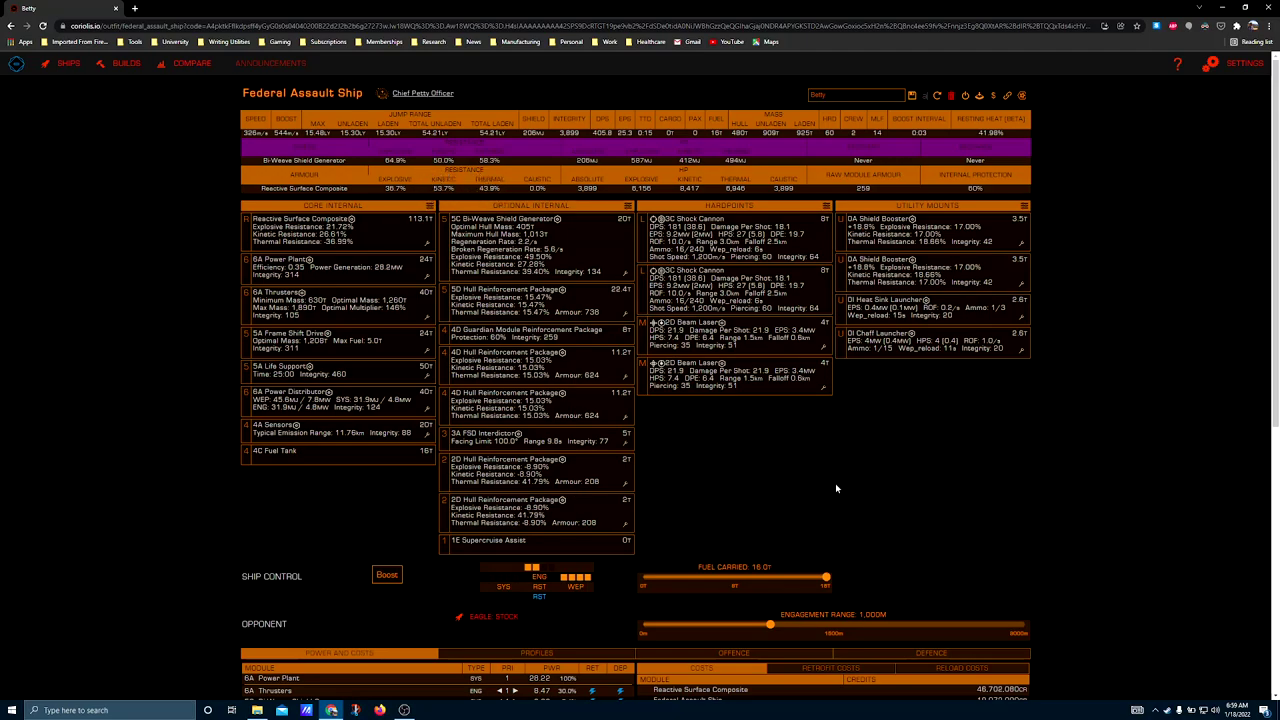
scroll(836, 488, down, 2)
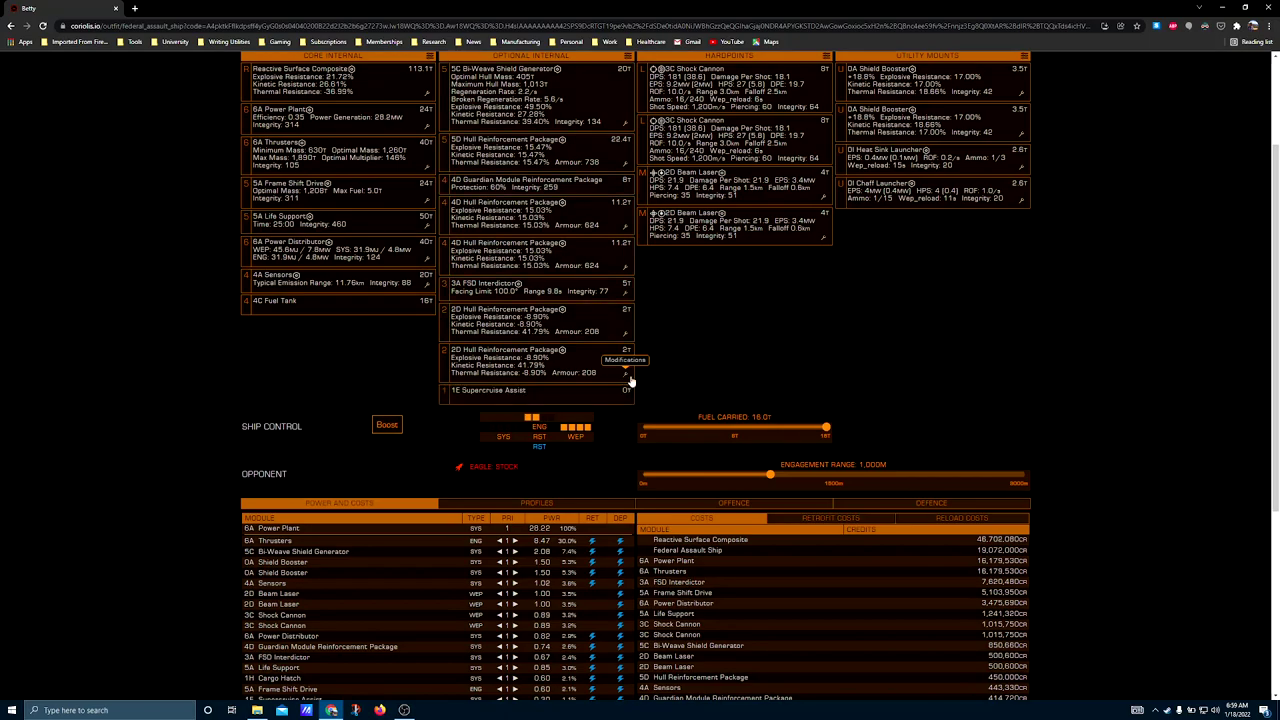
click(626, 376)
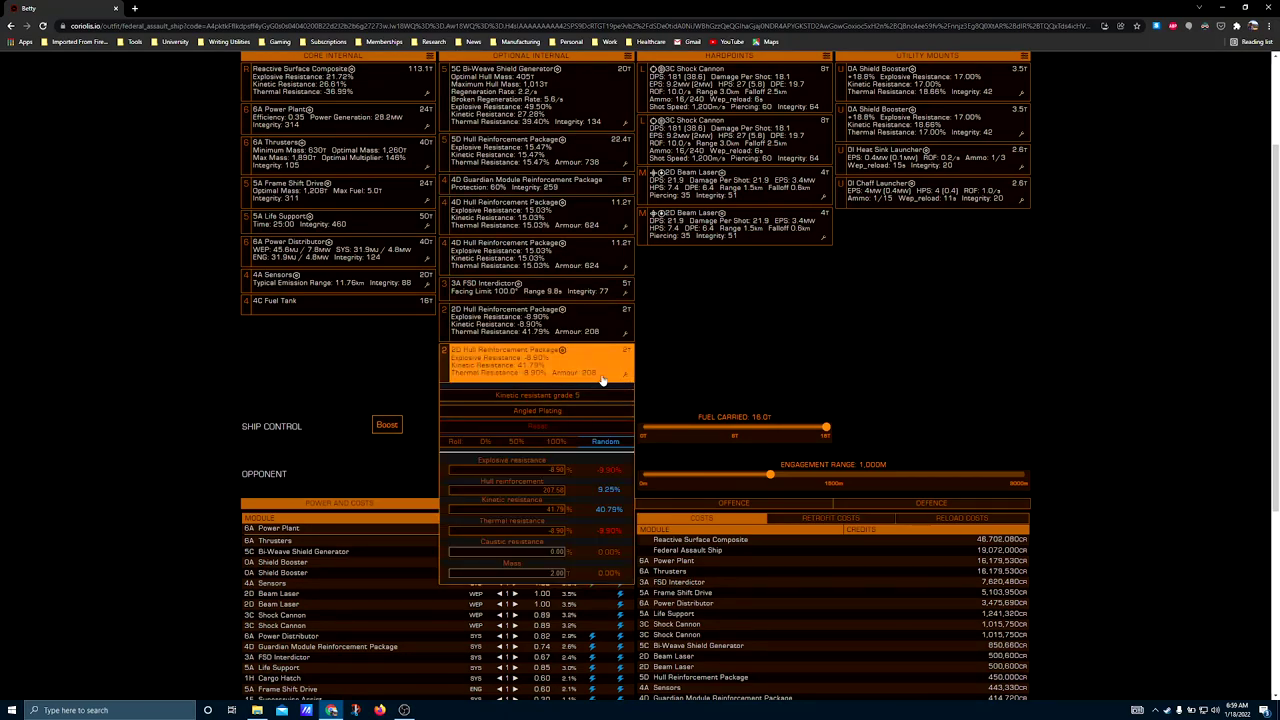
Examine the module choices for the first 3C Shock Cannon hardpoint
click(714, 371)
scroll(714, 371, up, 2)
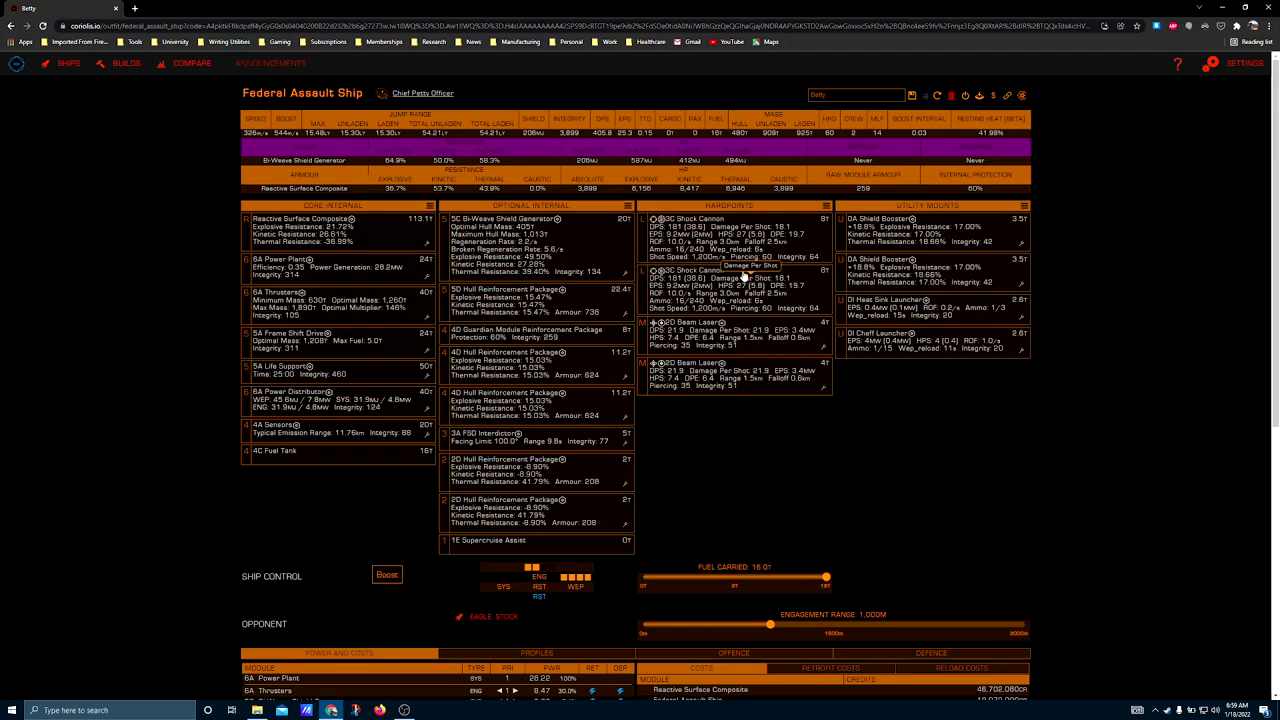
click(795, 244)
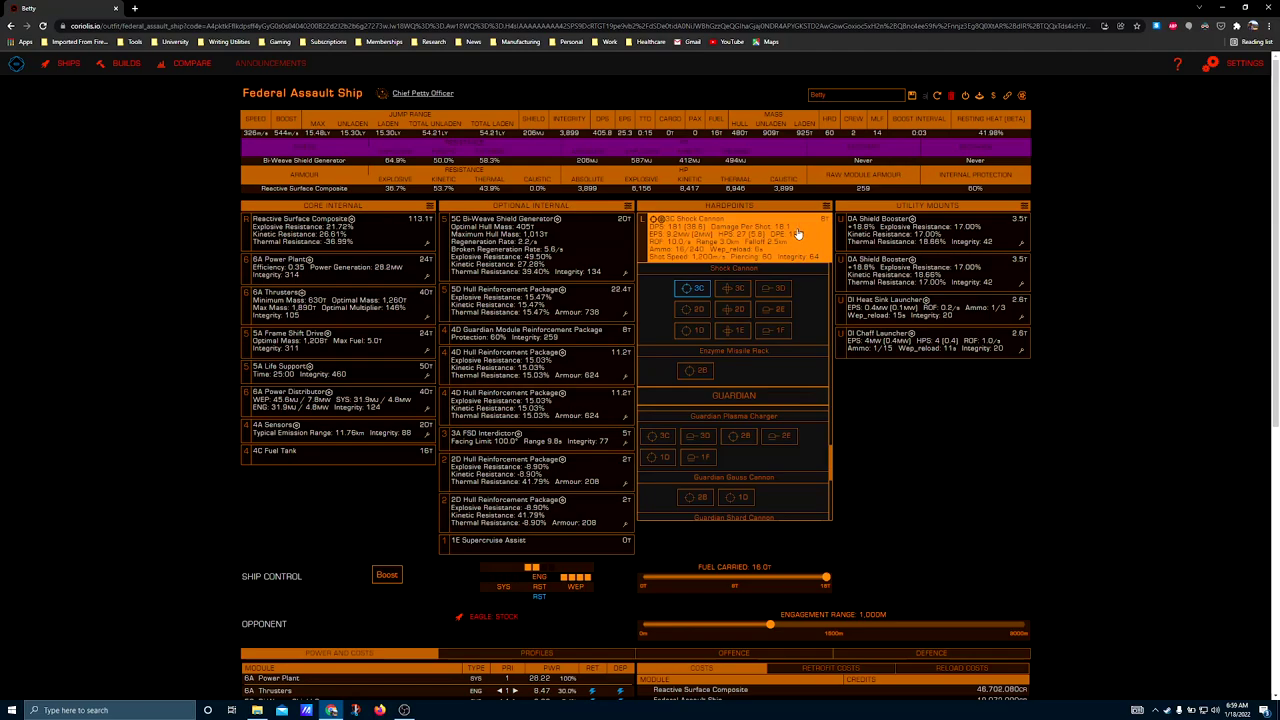
click(928, 443)
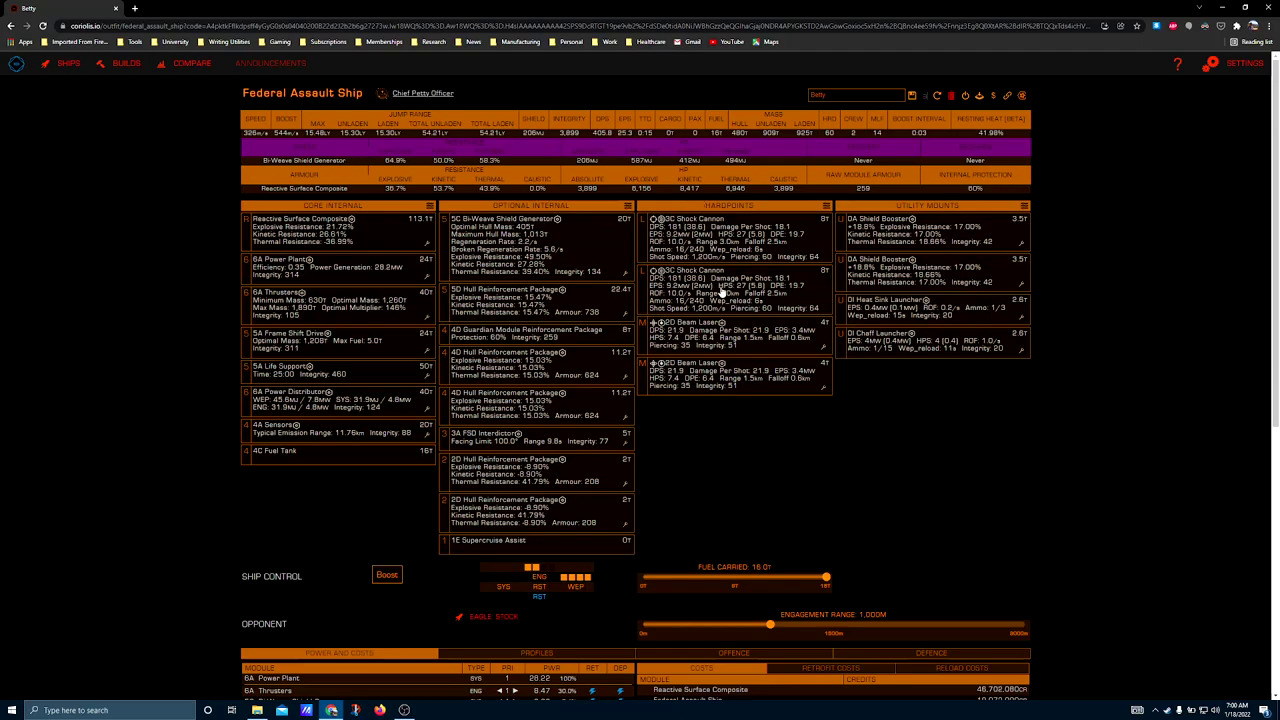
Examine the engineering modifications on the first 2D Beam Laser
click(826, 352)
click(770, 368)
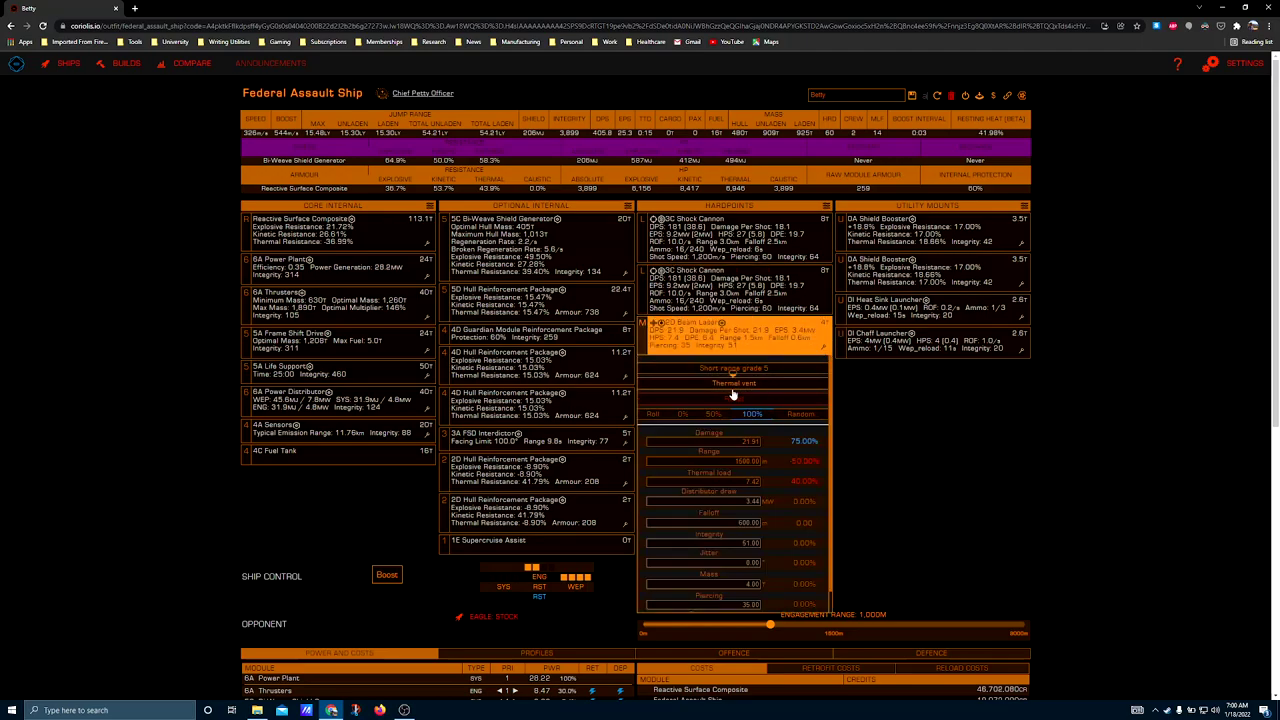
click(870, 389)
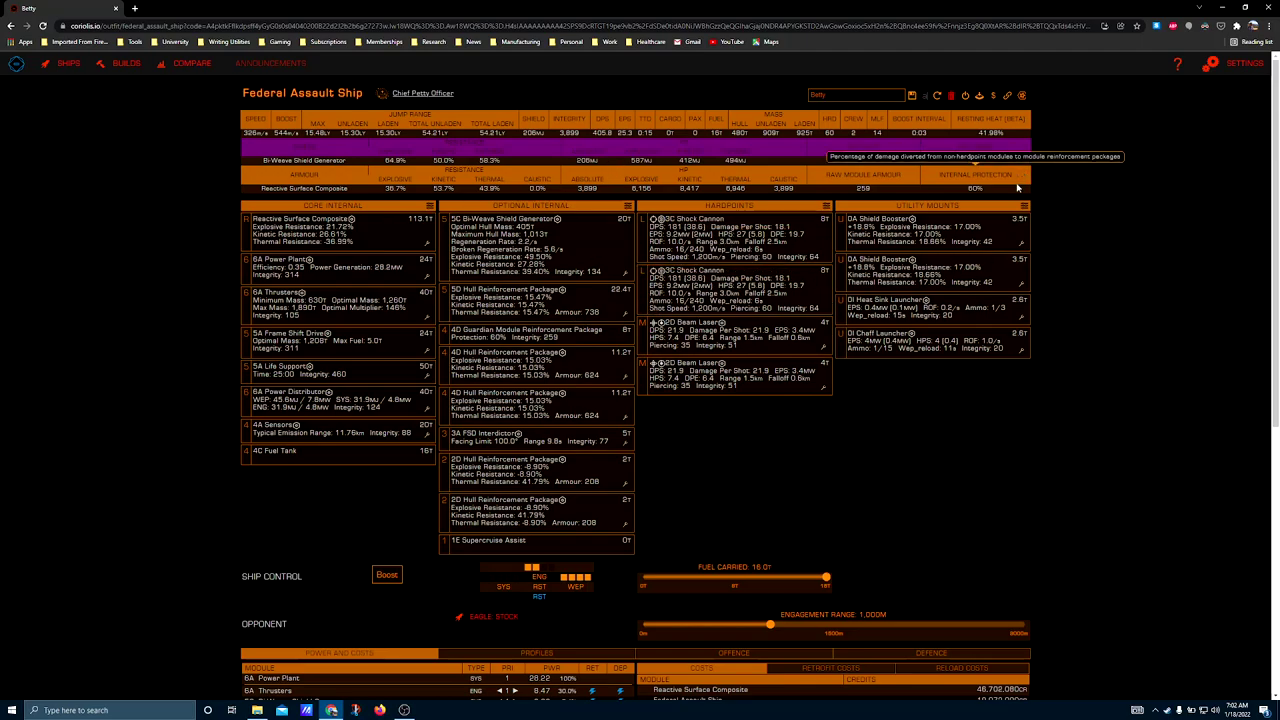
Examine the first 0A Shield Booster's engineering modifications and its alternative utility modules
click(1020, 246)
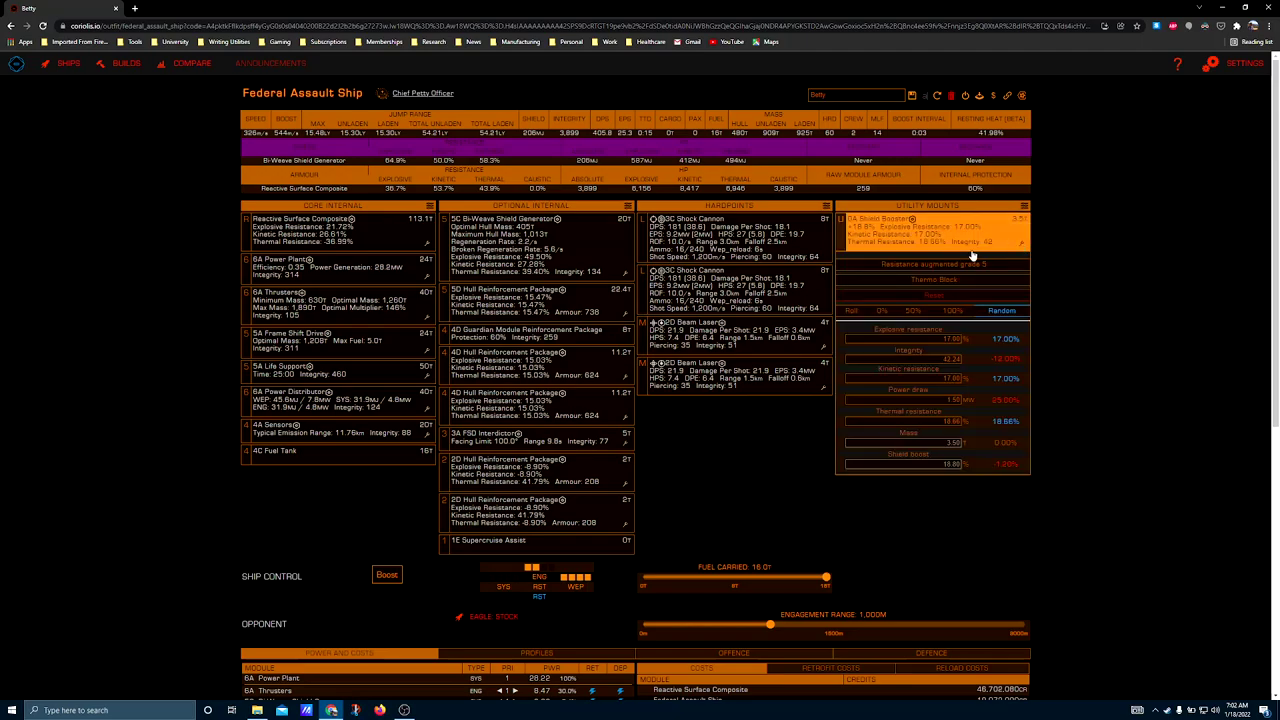
click(1111, 244)
click(895, 228)
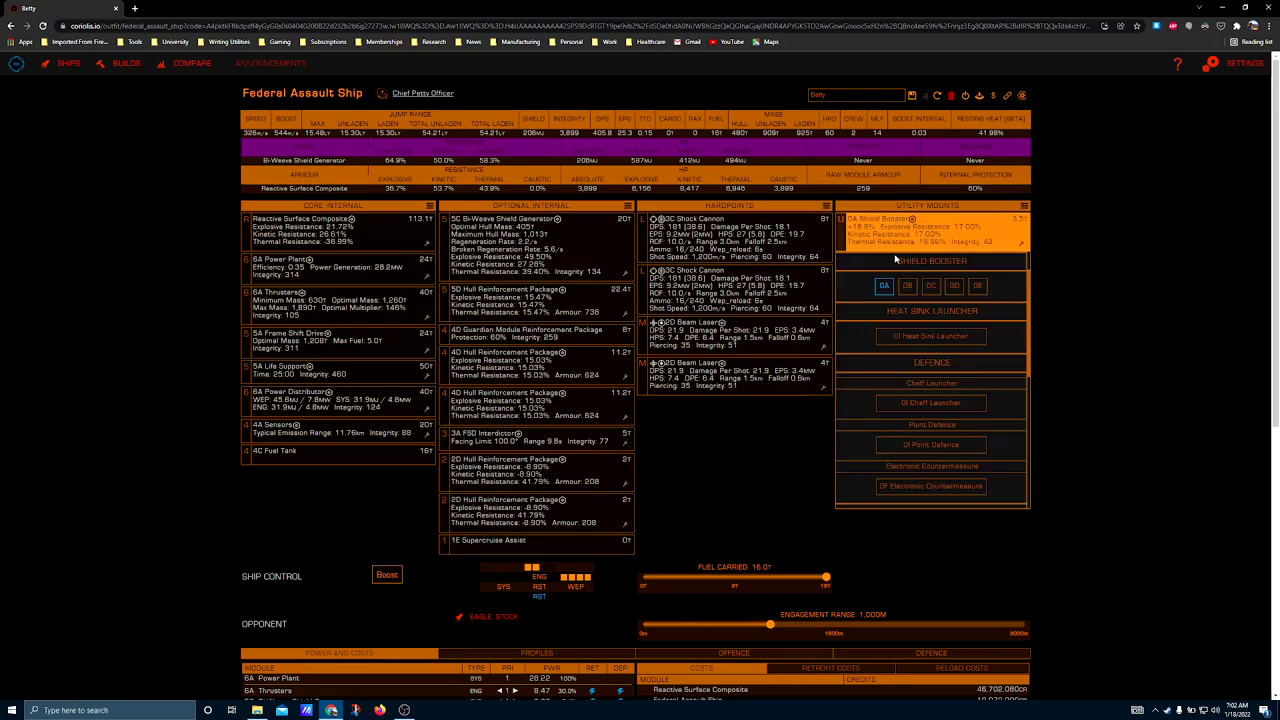
click(1074, 270)
Re-engineer the first 0A Shield Booster with Kinetic Resistant grade 5 and the Force Block experimental effect
click(1020, 244)
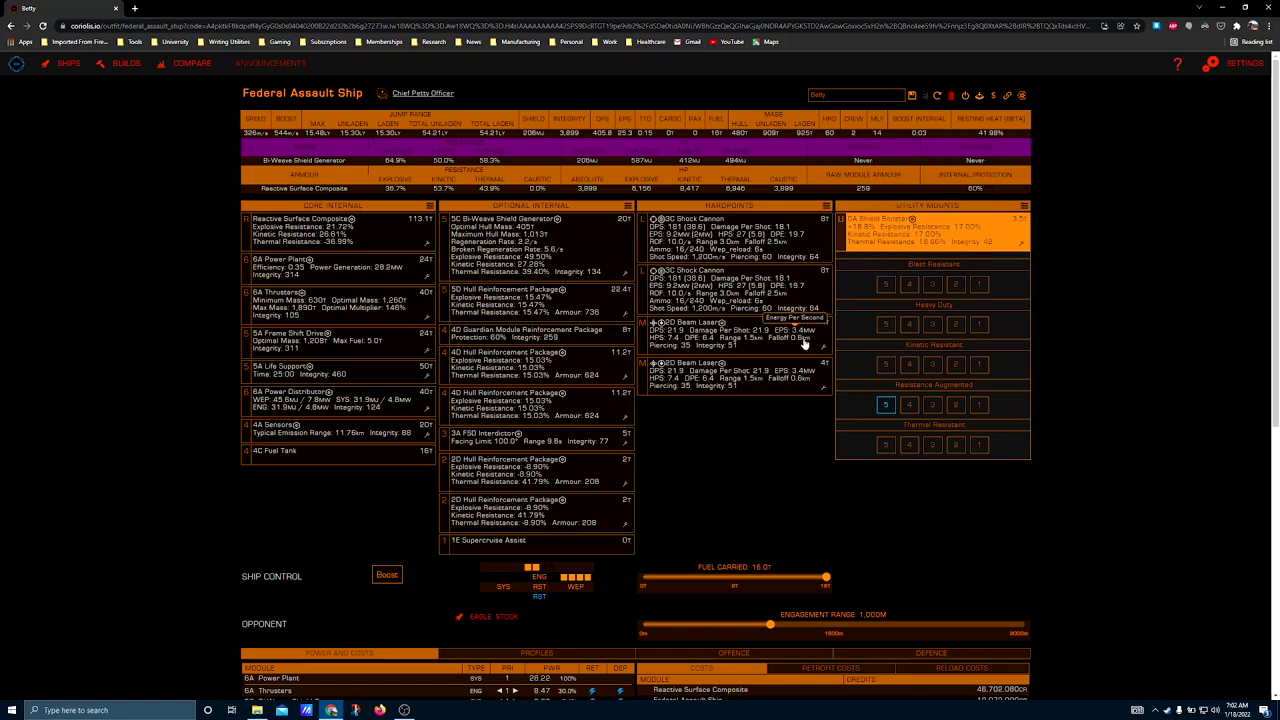
click(885, 365)
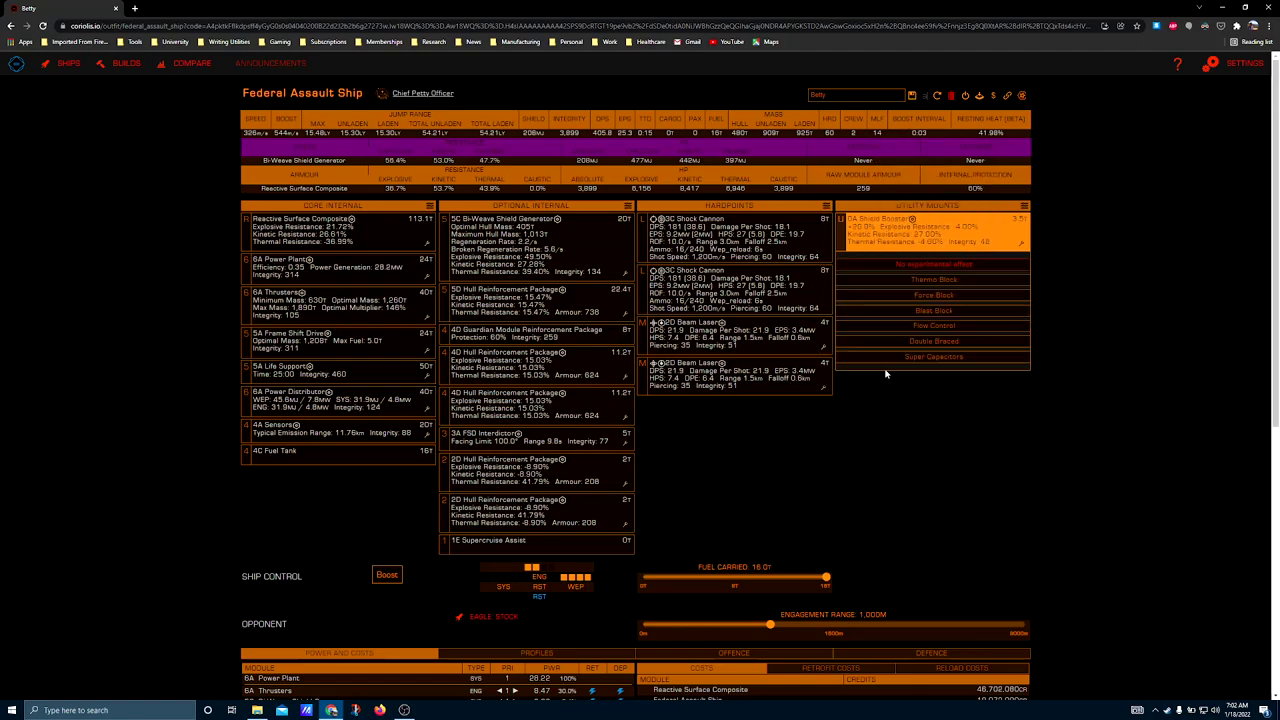
click(934, 294)
click(1080, 320)
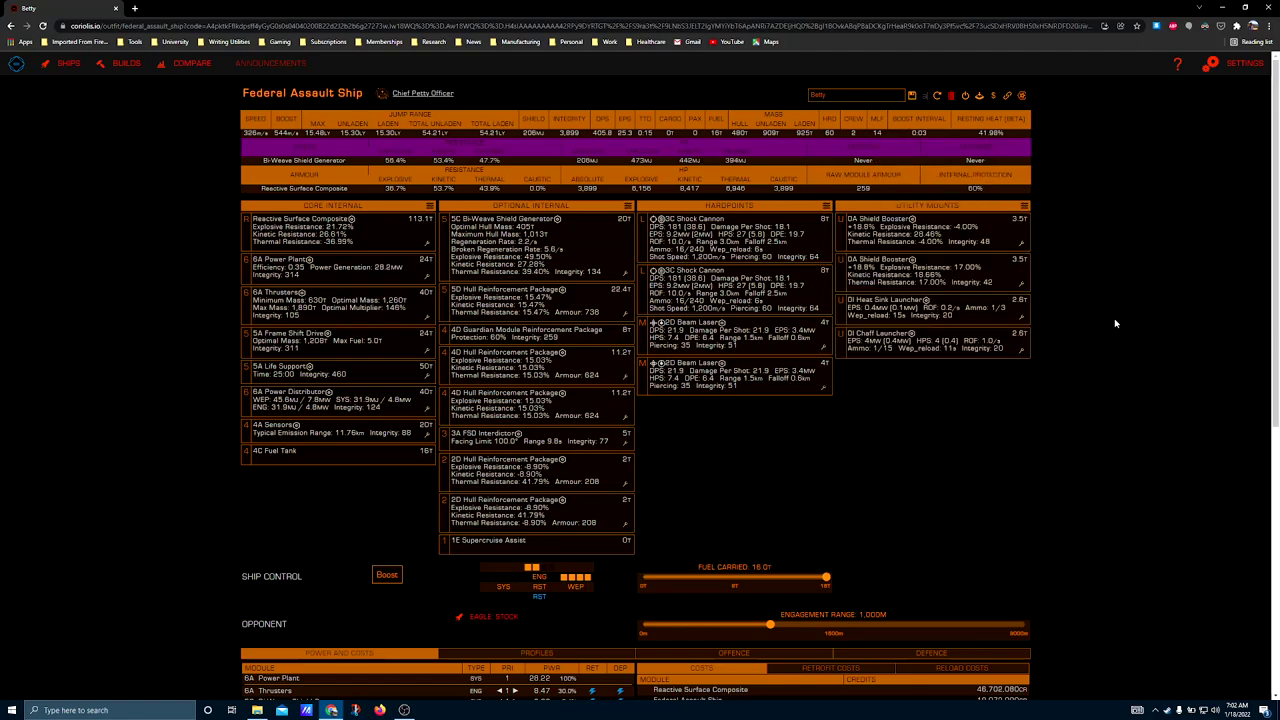
Re-engineer the second 0A Shield Booster with Thermal Resistant grade 5 and the Thermo Block experimental effect
click(1020, 283)
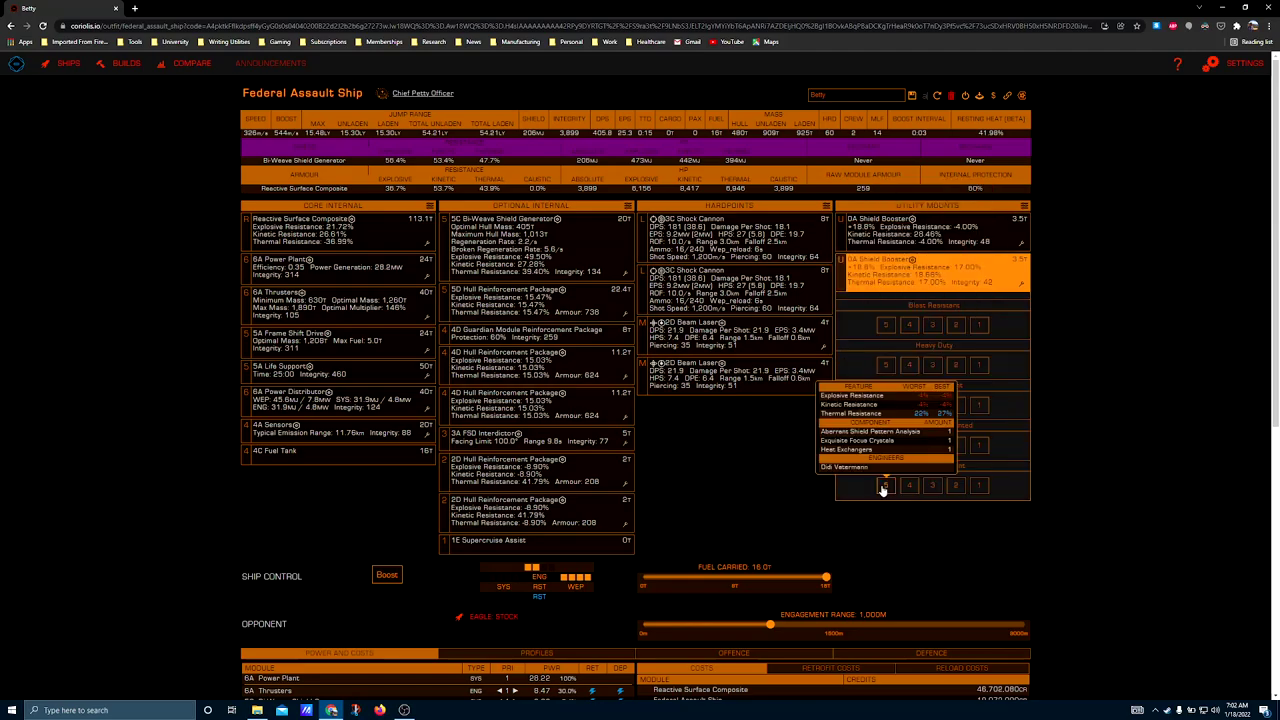
click(883, 488)
click(949, 362)
click(954, 323)
click(1088, 343)
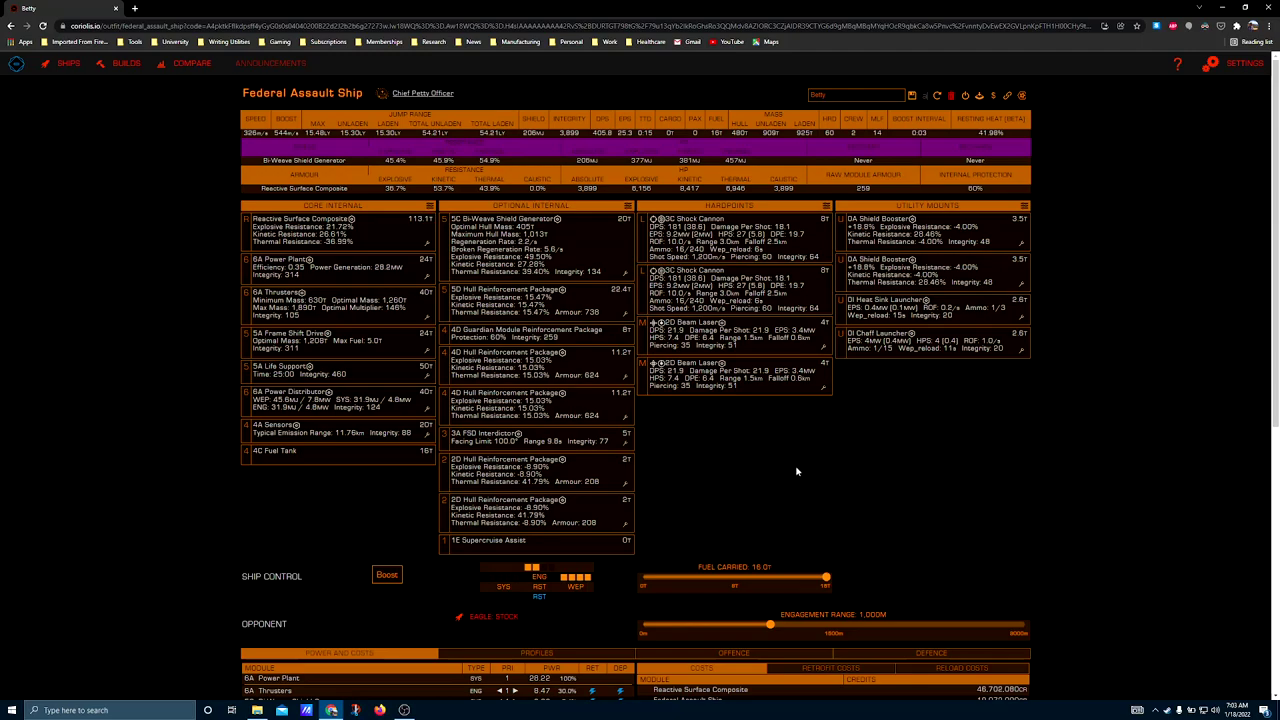
Examine the Chaff Launcher's engineering modifications and the module power and cost tables
click(1018, 354)
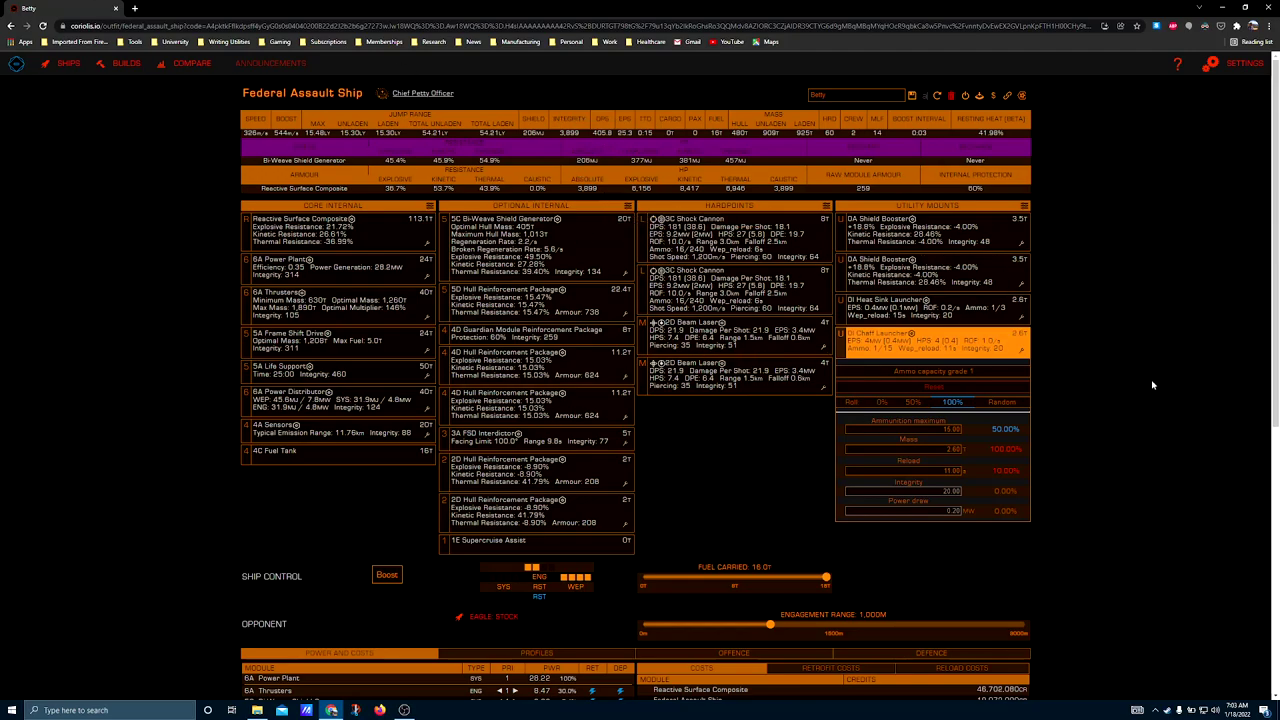
click(1095, 362)
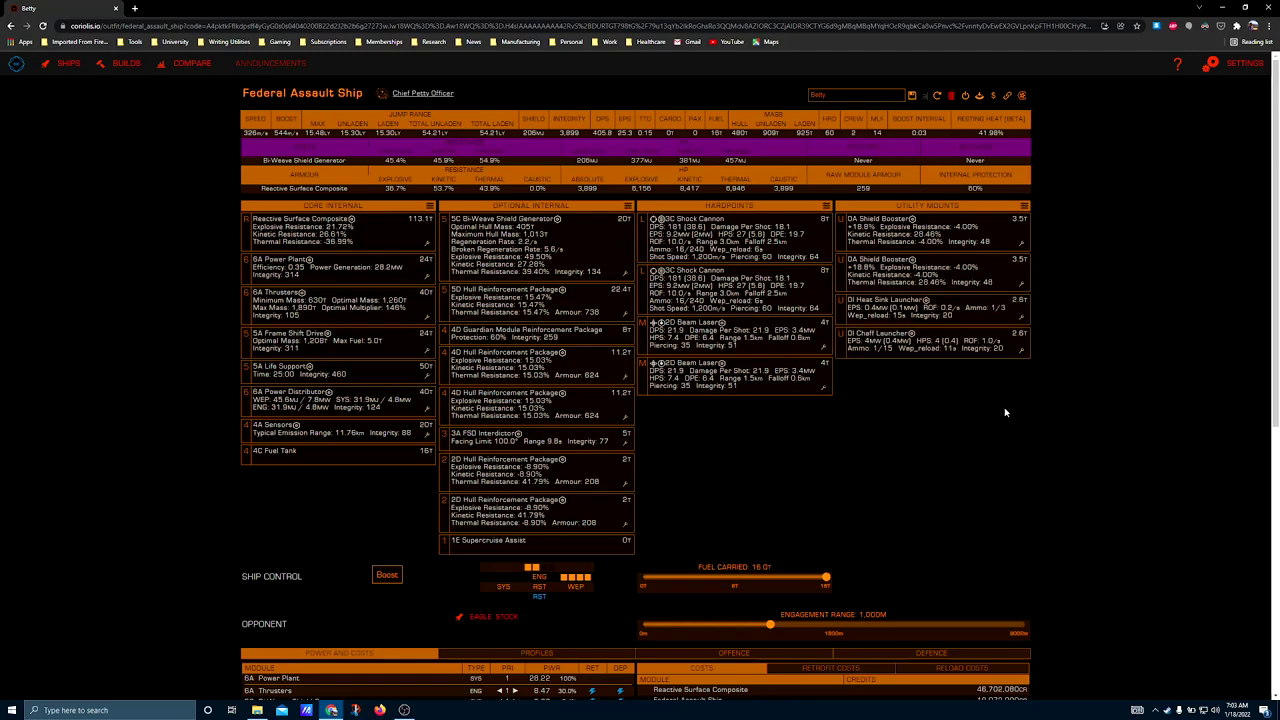
scroll(950, 420, down, 4)
scroll(818, 370, up, 1)
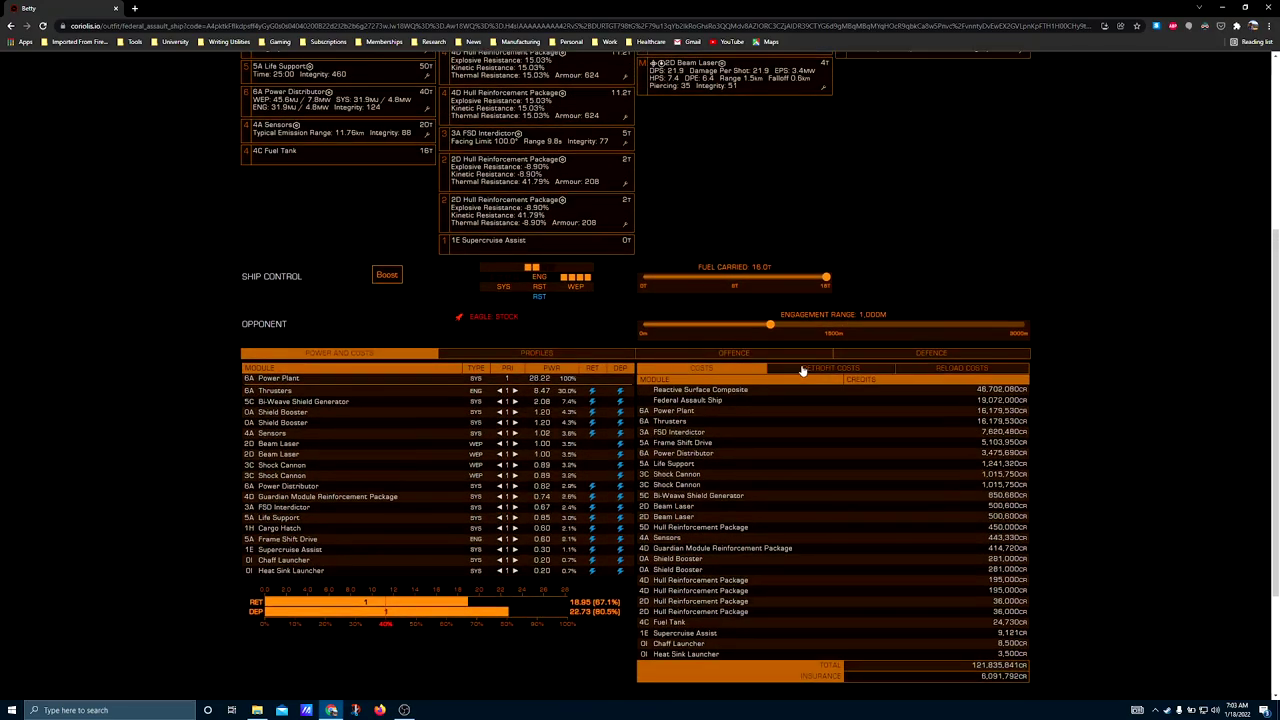
Examine the build's engine, FSD and movement profiles and its weapon damage breakdown against the opponent
click(765, 355)
scroll(600, 400, up, 3)
scroll(480, 452, down, 2)
scroll(480, 452, down, 1)
click(535, 358)
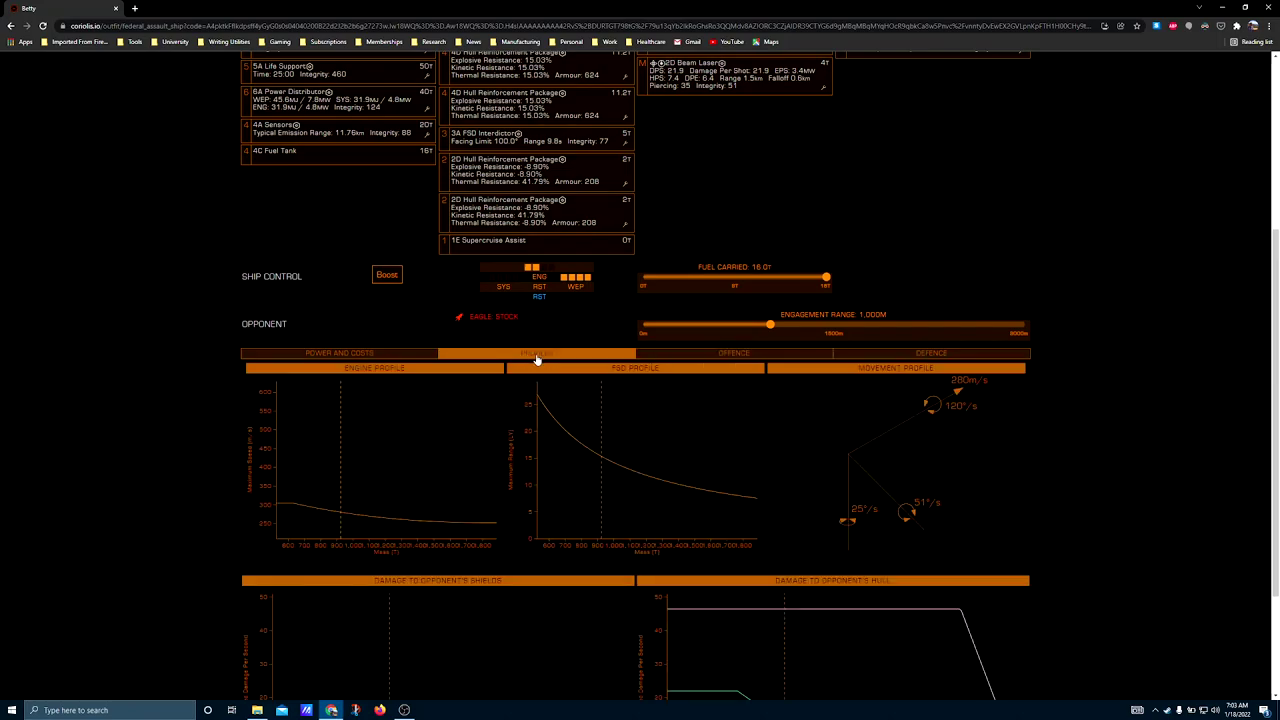
click(750, 356)
scroll(700, 420, up, 3)
scroll(520, 420, down, 2)
scroll(480, 400, down, 1)
scroll(439, 380, up, 1)
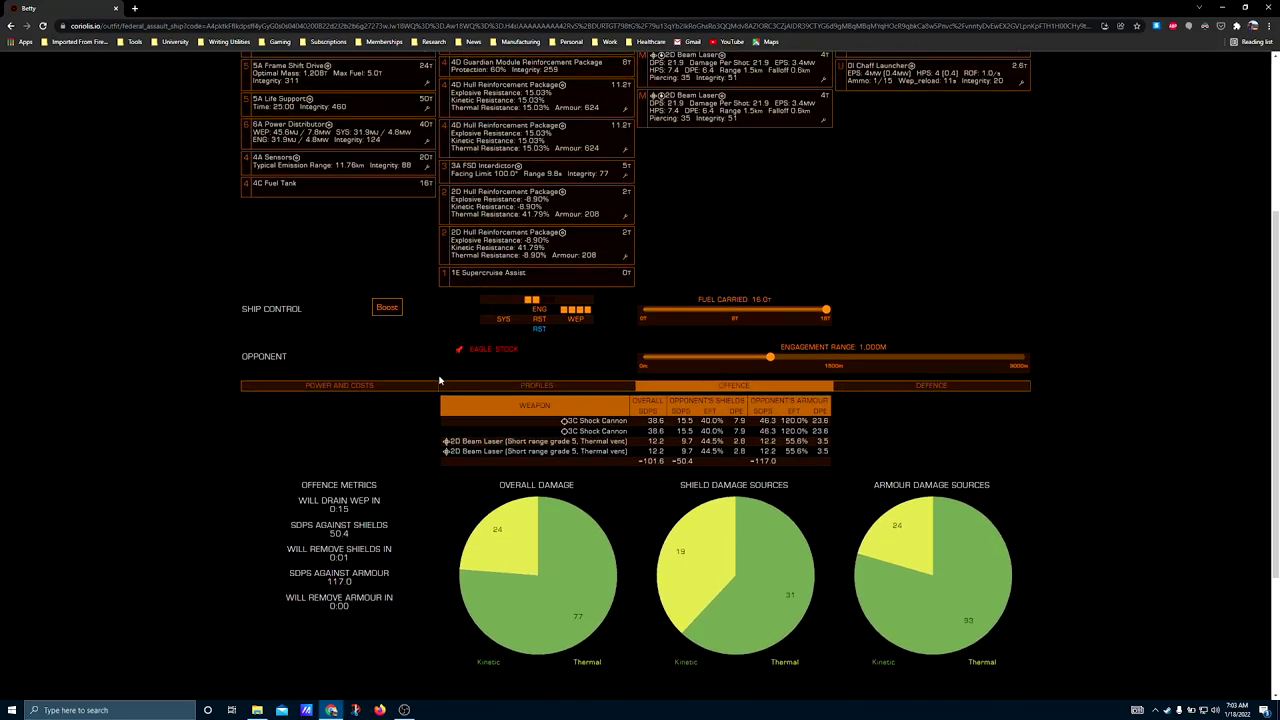
Recheck the power and costs, the profiles and the offence metrics of the build
click(355, 385)
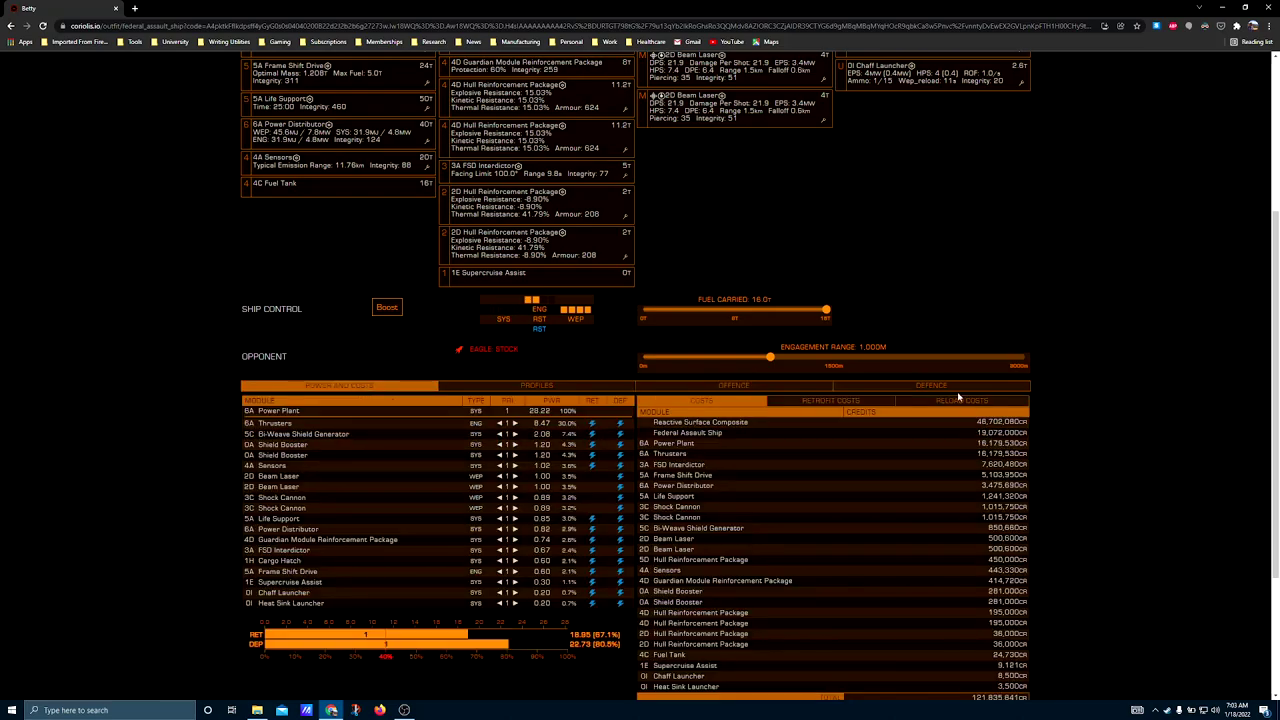
click(535, 388)
click(658, 390)
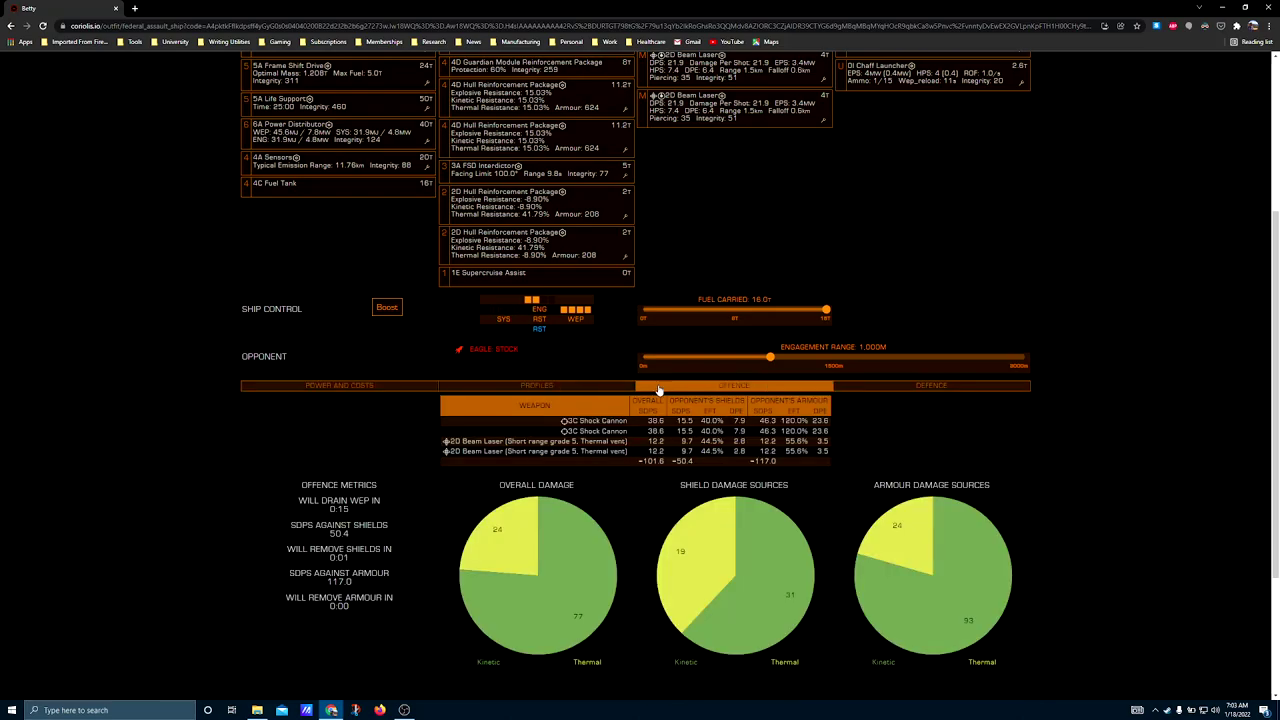
scroll(630, 402, down, 2)
Set the power distribution to four SYS pips, one ENG pip and one WEP pip, and check the offence metrics
scroll(625, 405, up, 5)
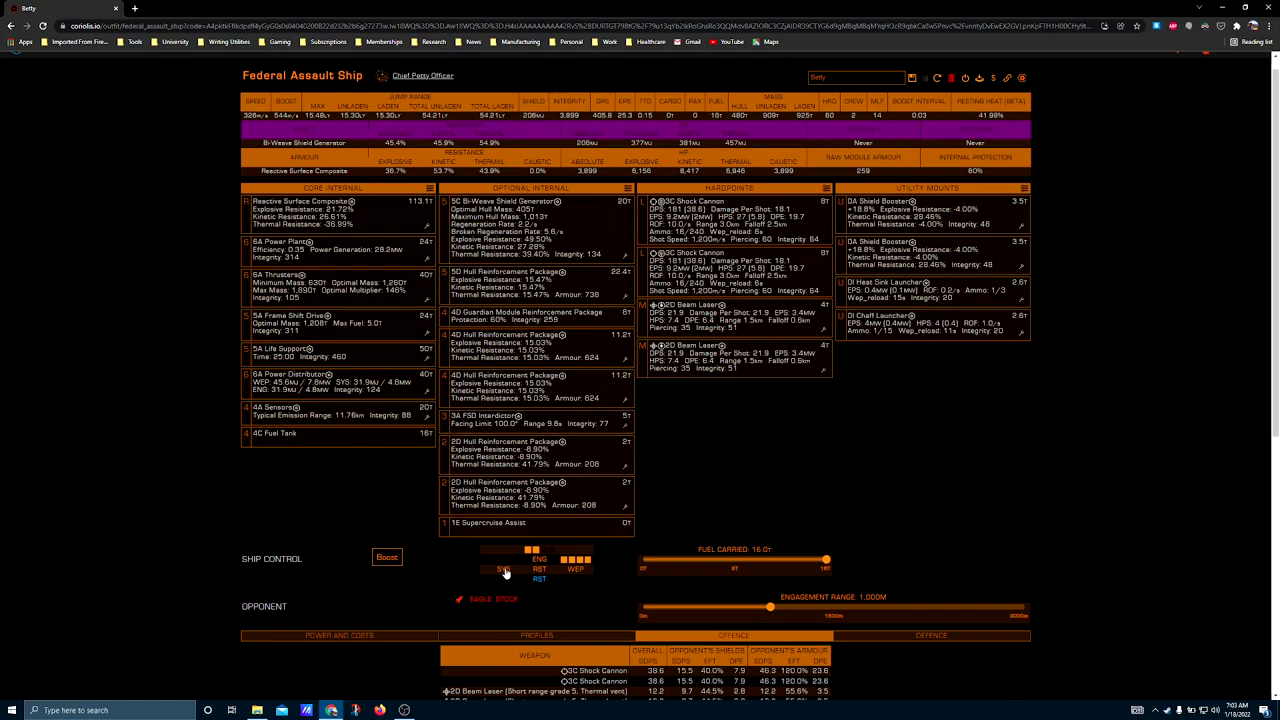
click(510, 565)
click(510, 565)
scroll(115, 188, down, 5)
scroll(343, 320, up, 2)
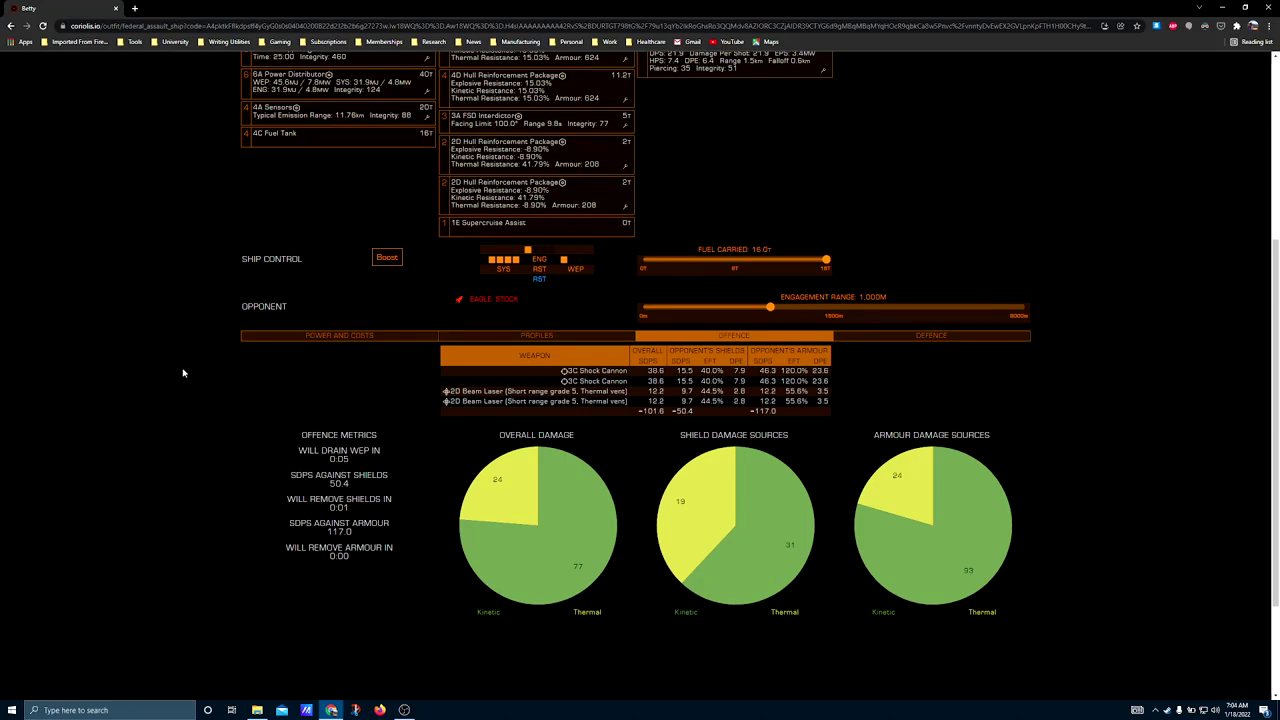
Review the power usage table and the build's total and insurance costs
scroll(183, 376, up, 2)
click(352, 540)
scroll(780, 394, down, 3)
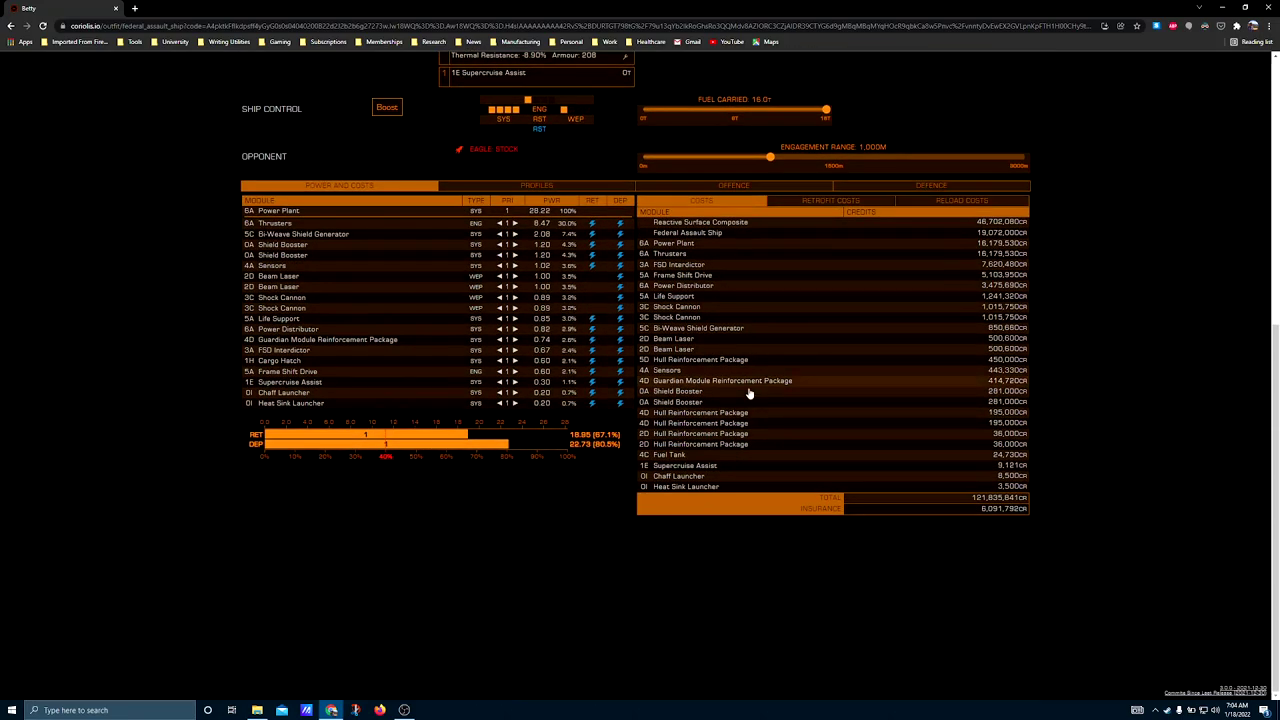
scroll(980, 385, up, 2)
scroll(979, 386, down, 2)
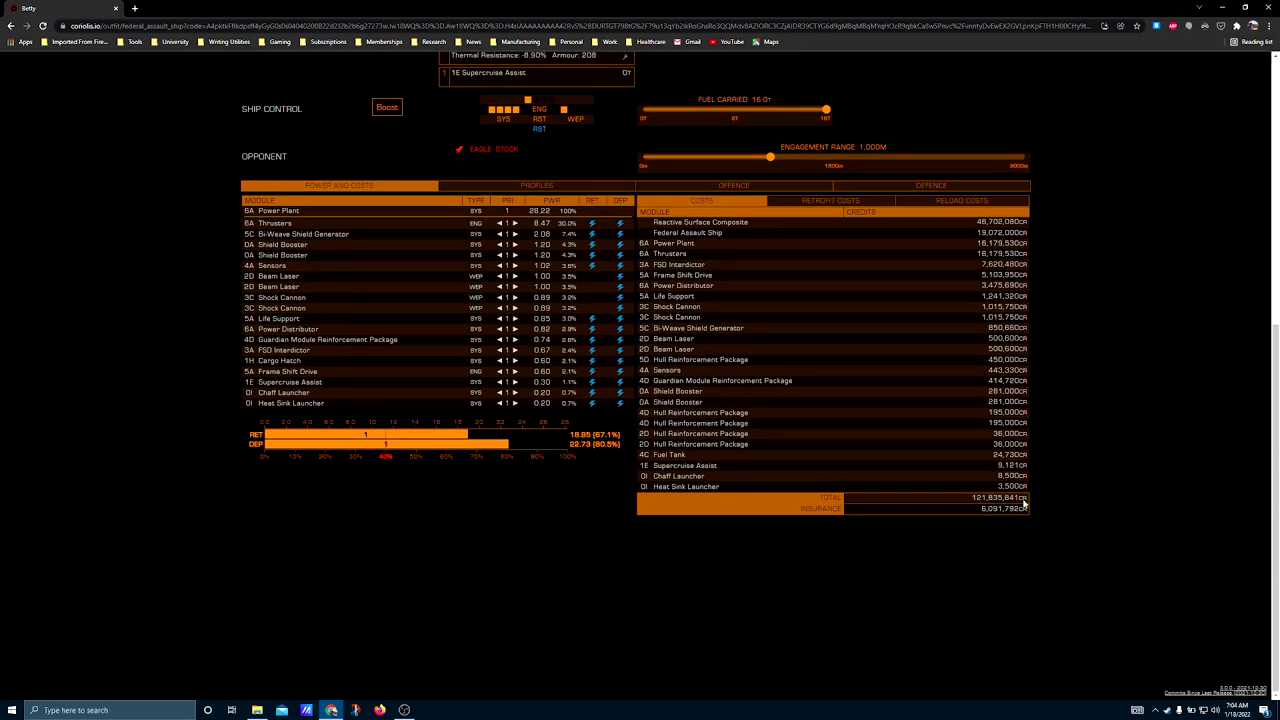
scroll(1057, 463, up, 5)
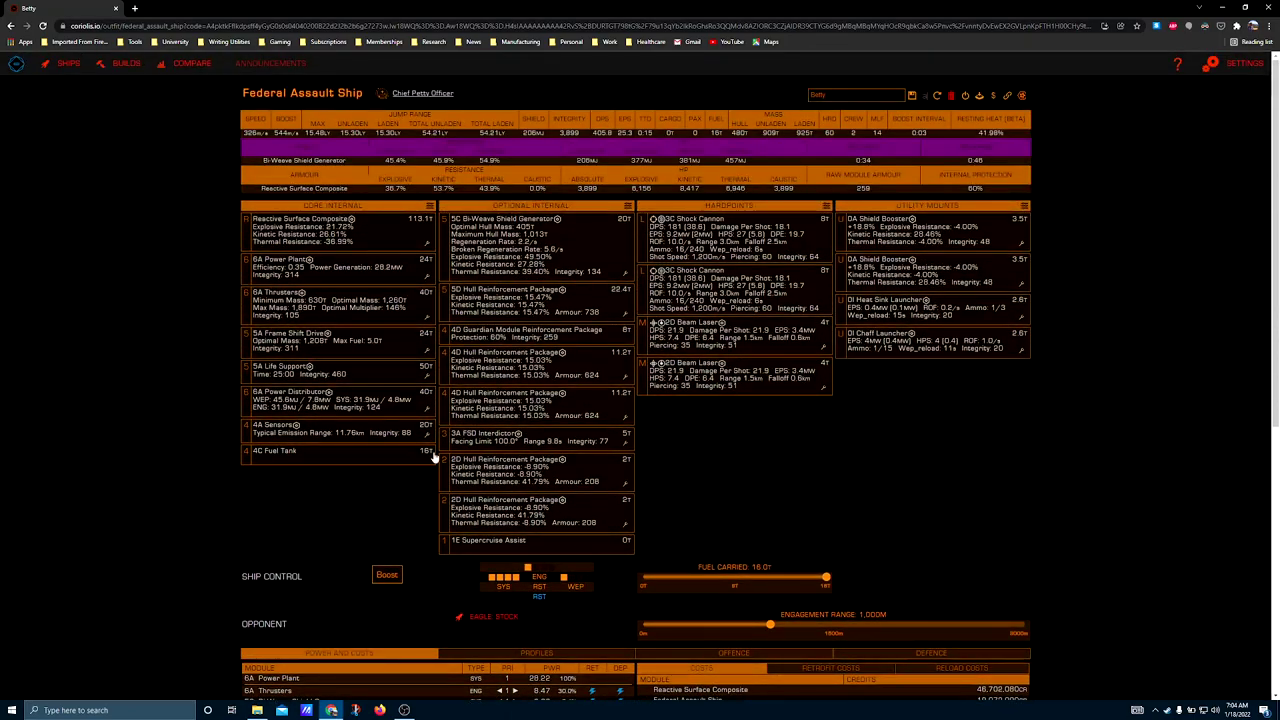
Examine the module choices for the slot holding the 1E Supercruise Assist
scroll(514, 366, down, 1)
scroll(452, 378, up, 1)
scroll(70, 320, down, 2)
scroll(86, 286, up, 2)
scroll(200, 330, down, 2)
click(489, 393)
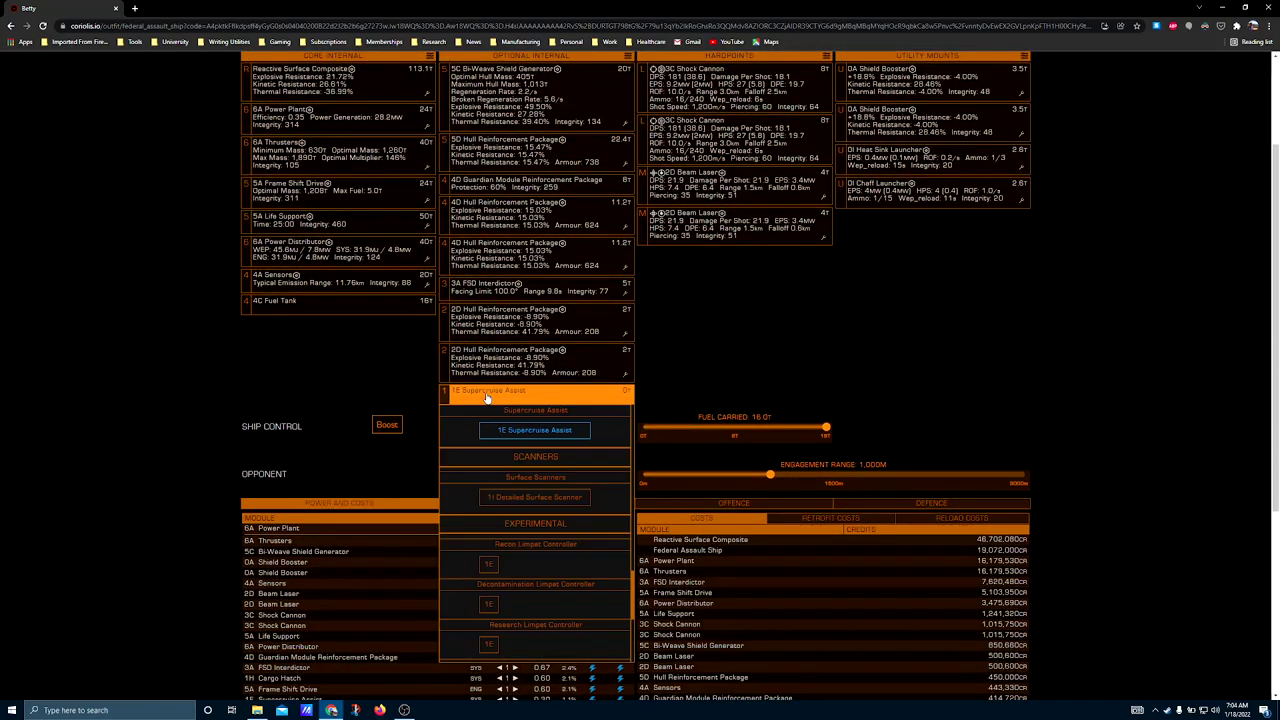
click(695, 376)
scroll(690, 377, up, 2)
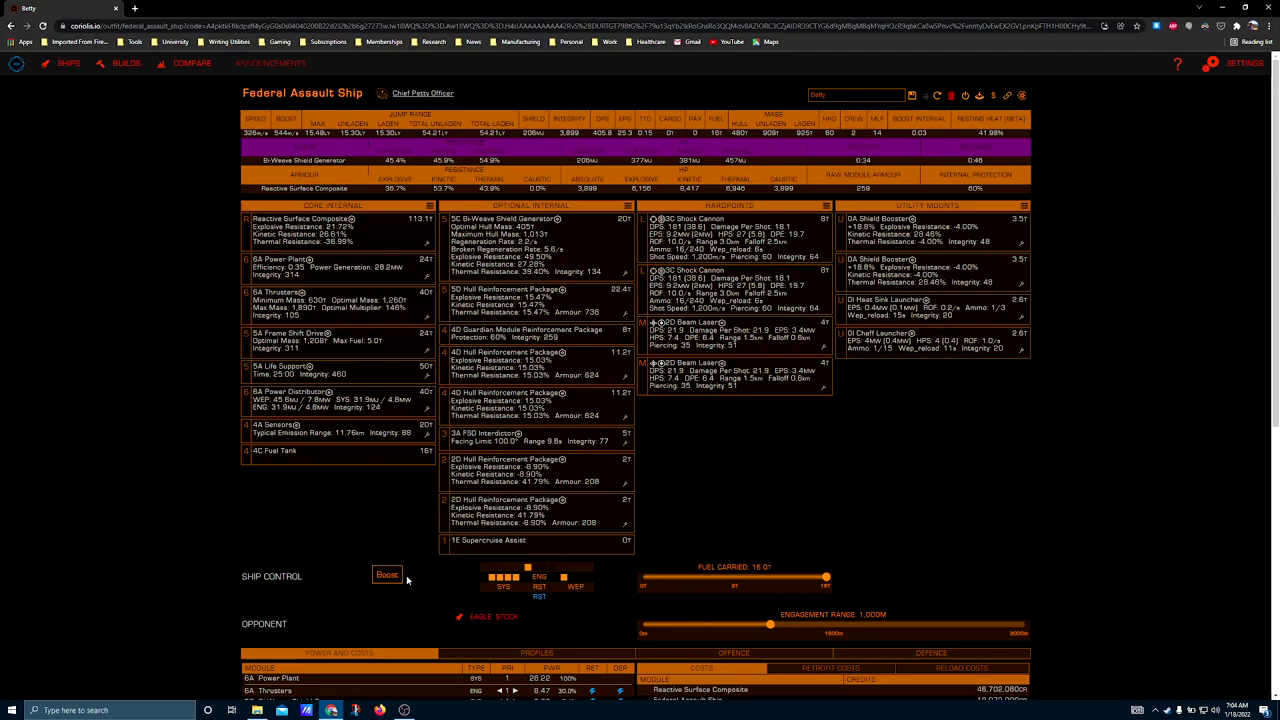
Review the module costs once more and return to the offence breakdown and the ship's overall summary
scroll(748, 476, down, 5)
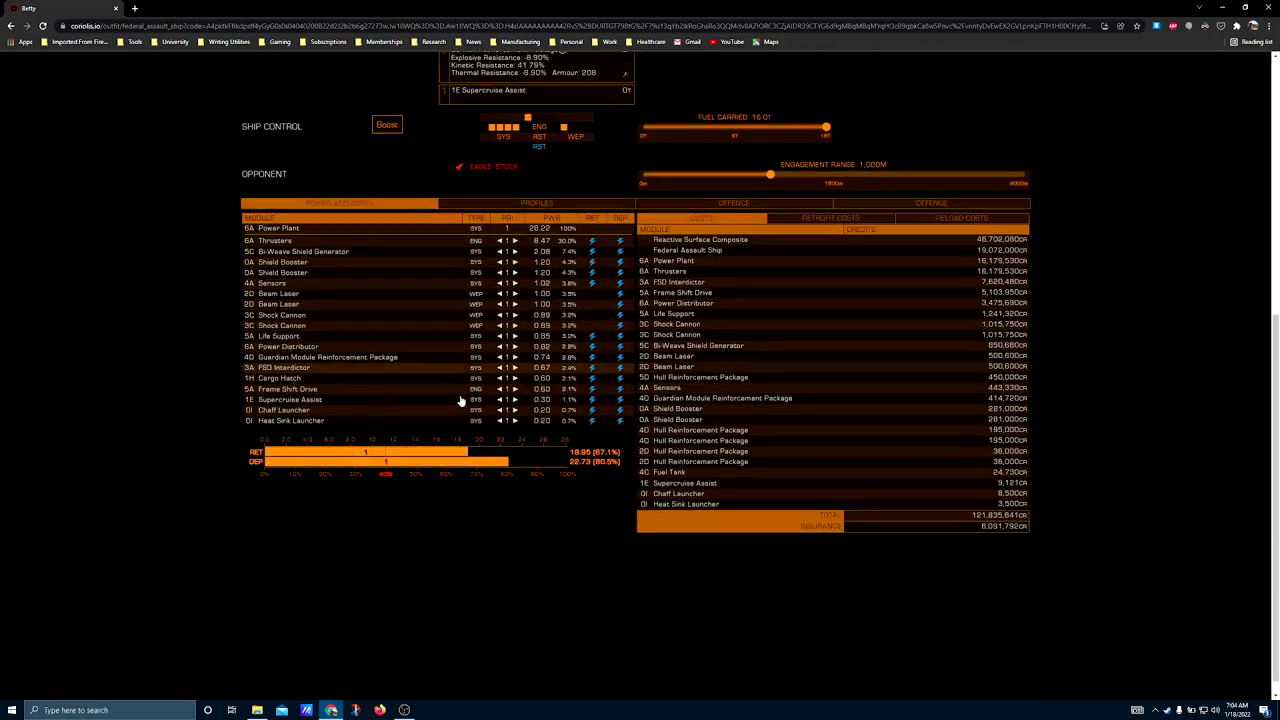
scroll(457, 367, up, 3)
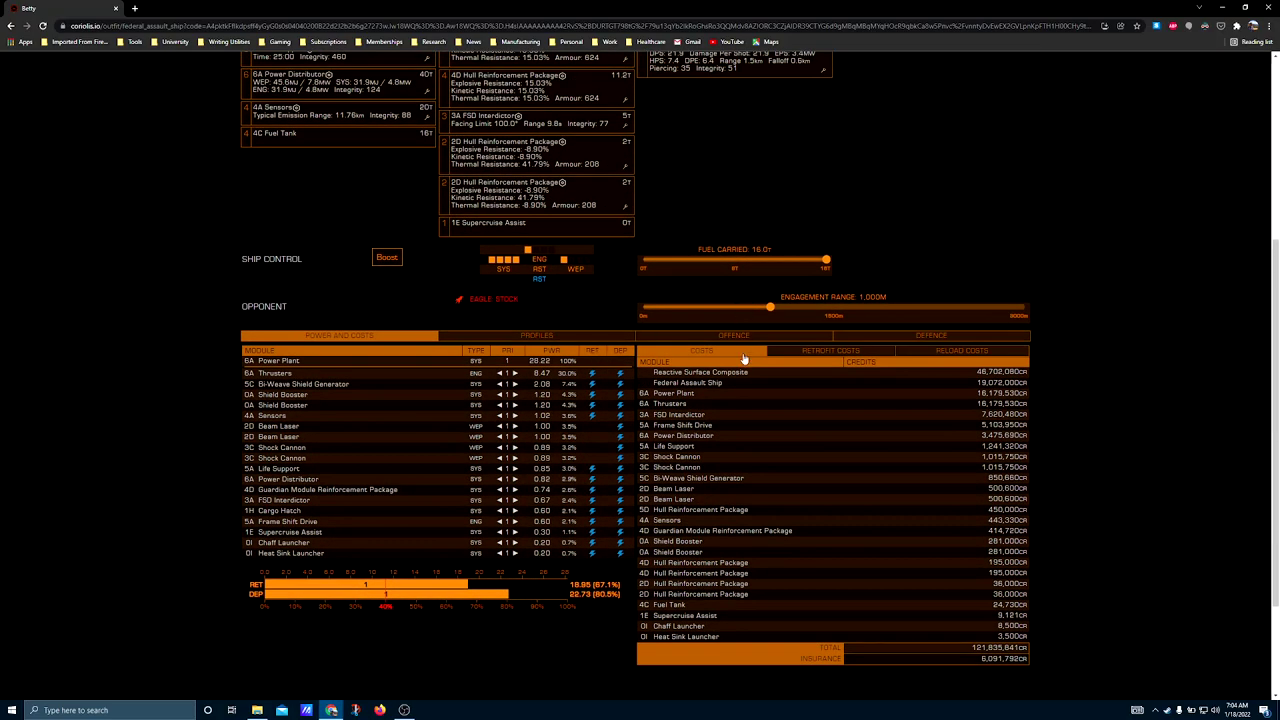
click(741, 336)
scroll(565, 436, up, 3)
scroll(560, 484, up, 1)
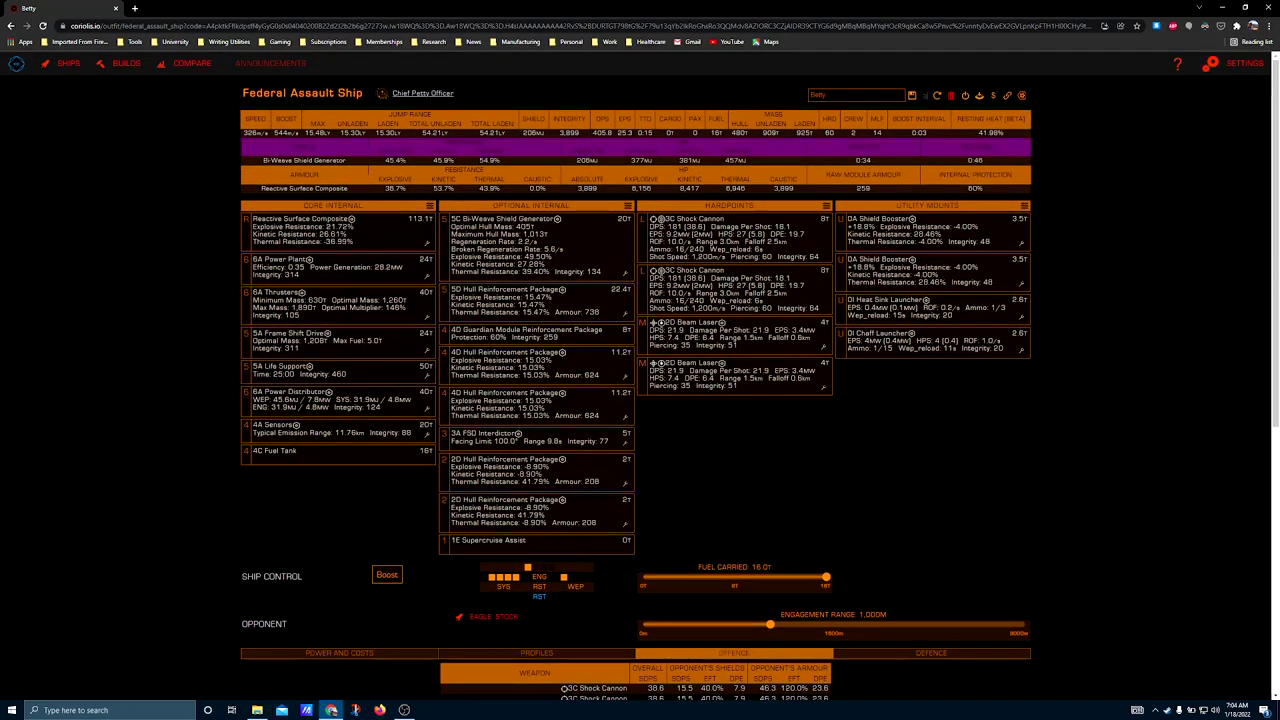